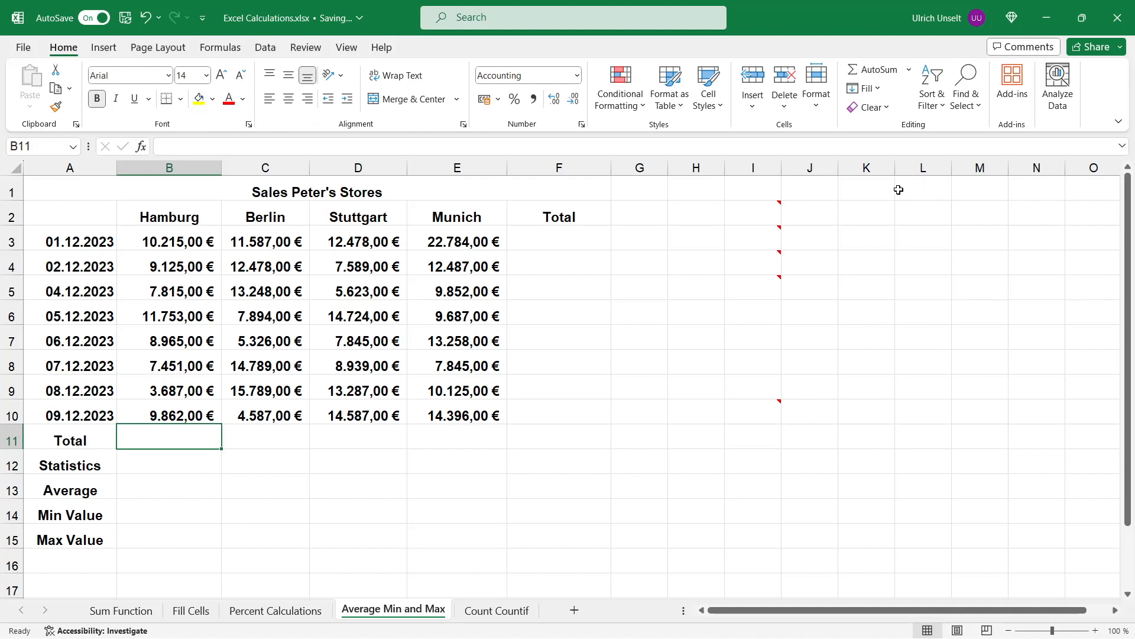
Total the Hamburg sales B3:B10 in B11 with AutoSum and fill the formula across to E11
mouse_move(756, 206)
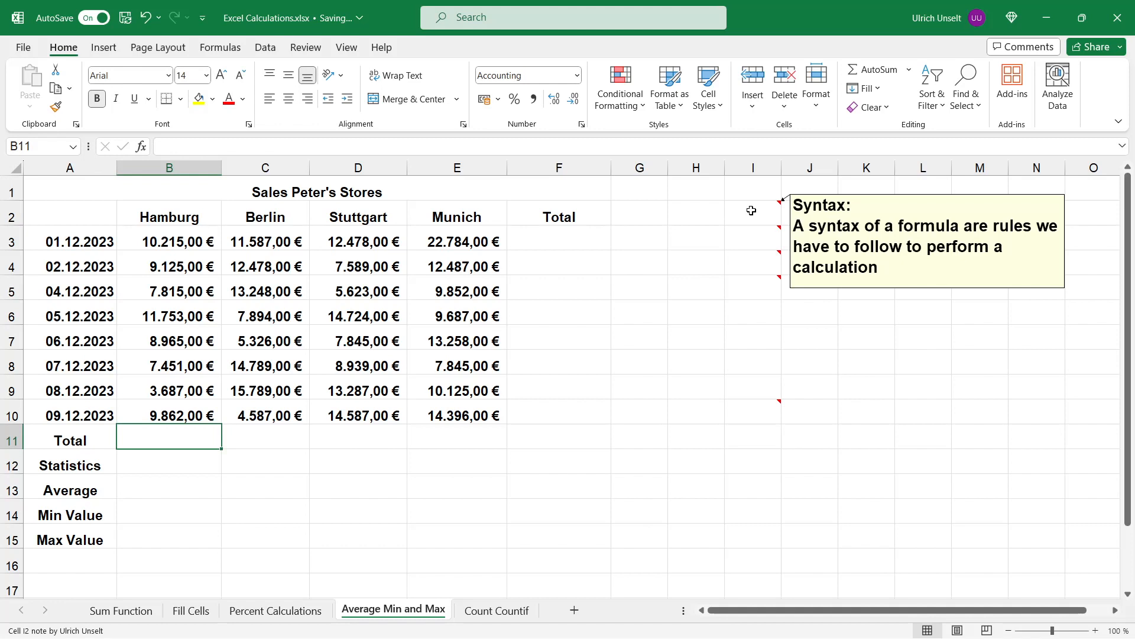
mouse_move(754, 236)
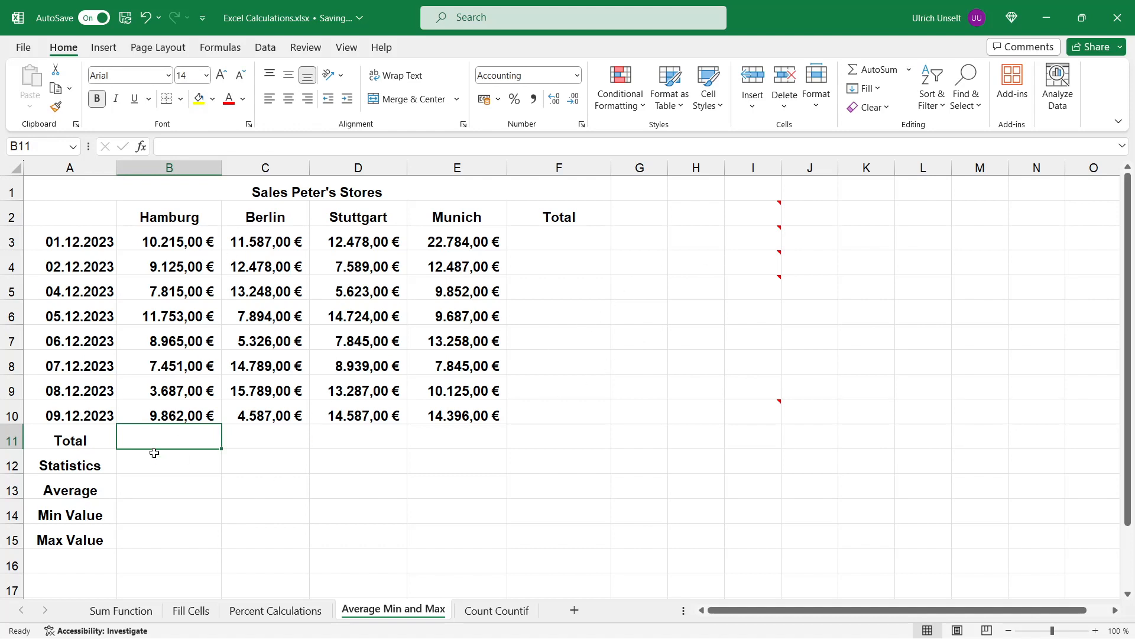
click(87, 441)
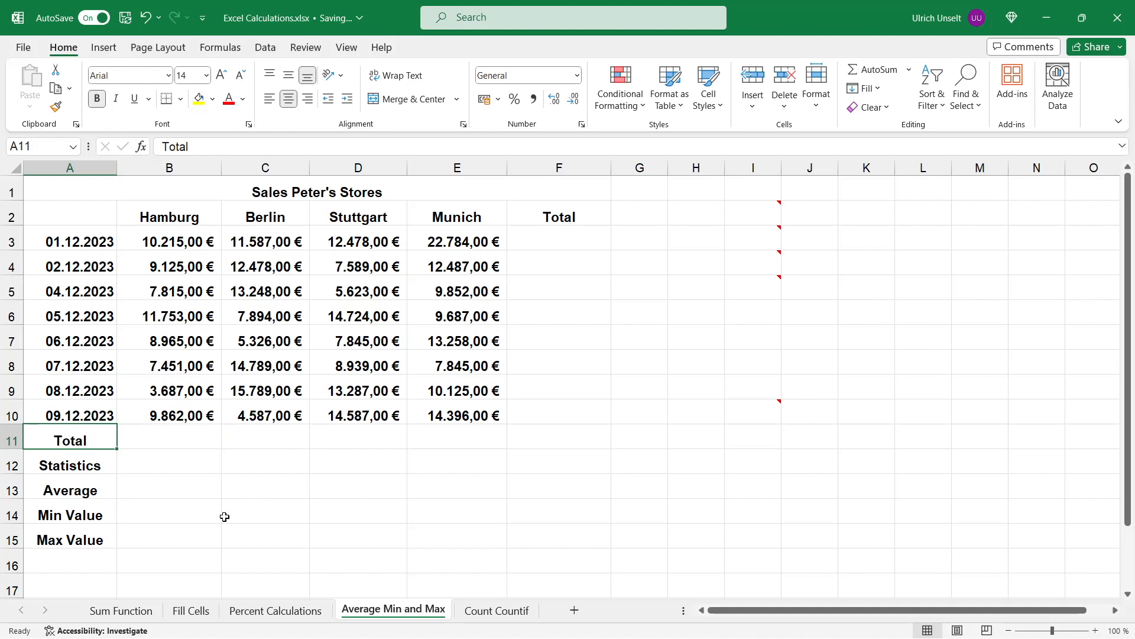
click(189, 437)
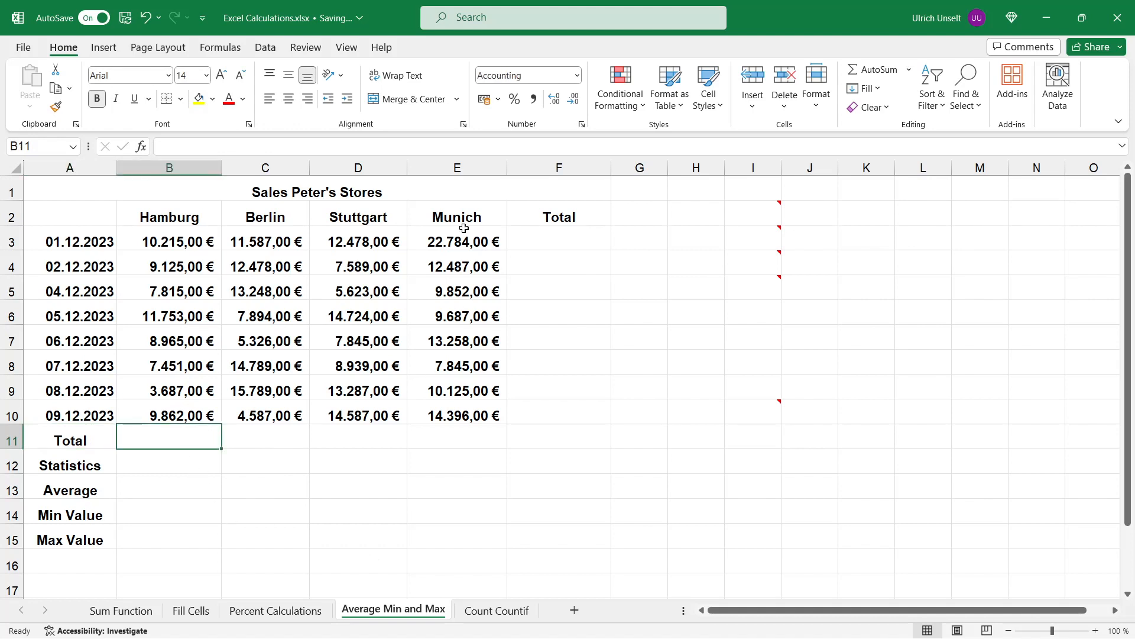
click(187, 242)
drag(187, 242, 182, 439)
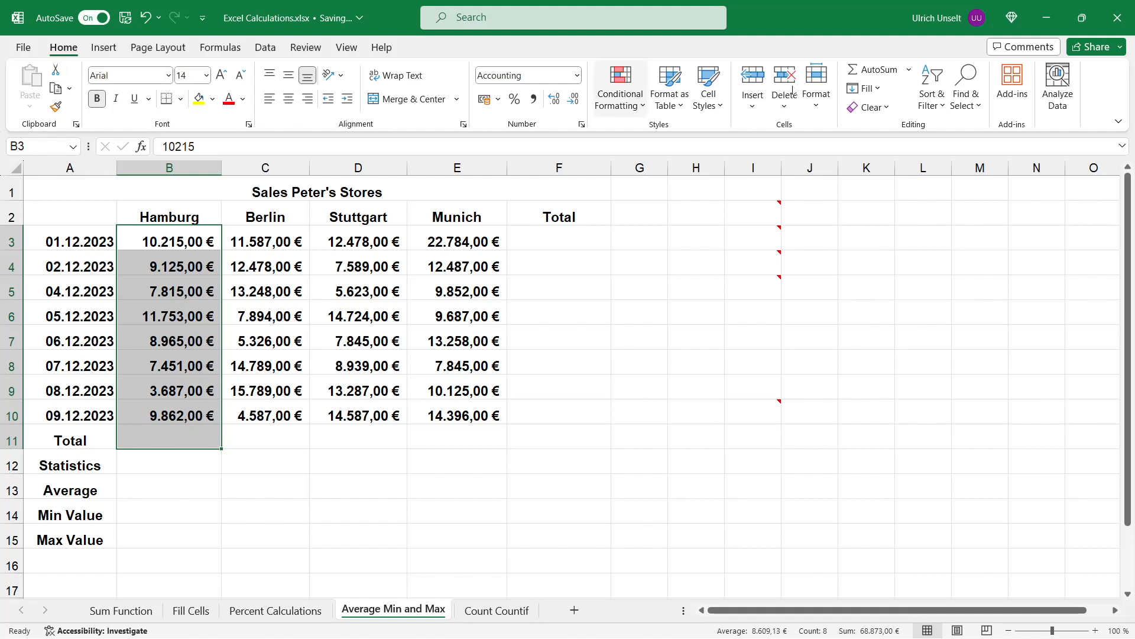
click(878, 71)
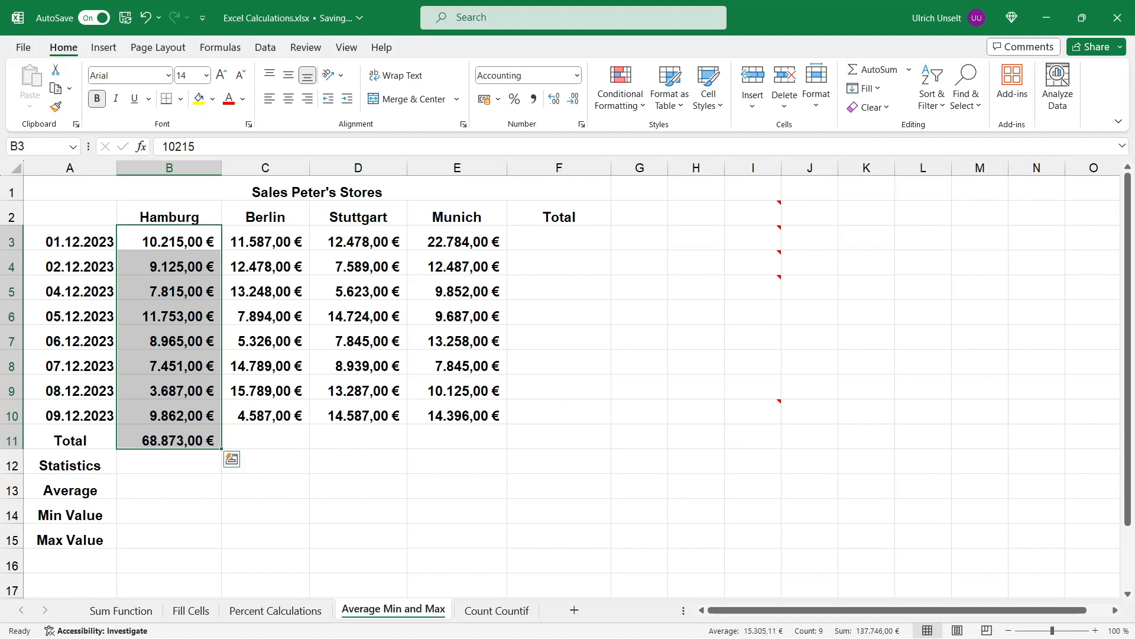
click(160, 445)
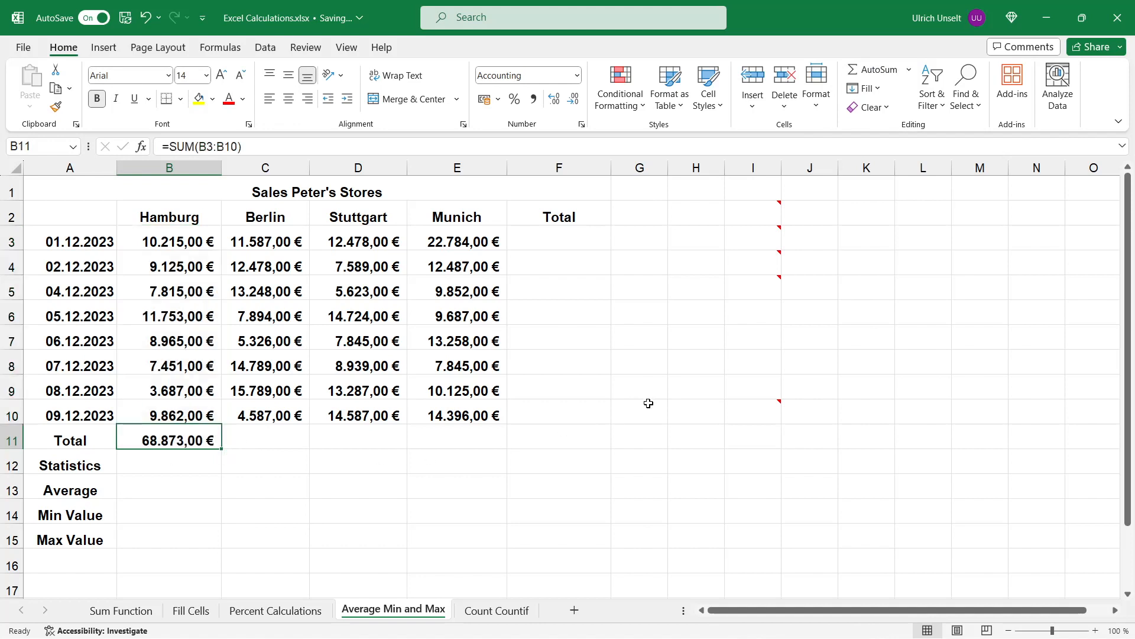
drag(220, 447, 466, 447)
Total the first day's sales B3:E3 in F3 with AutoSum and fill the formula down to F10
click(164, 241)
drag(218, 238, 547, 246)
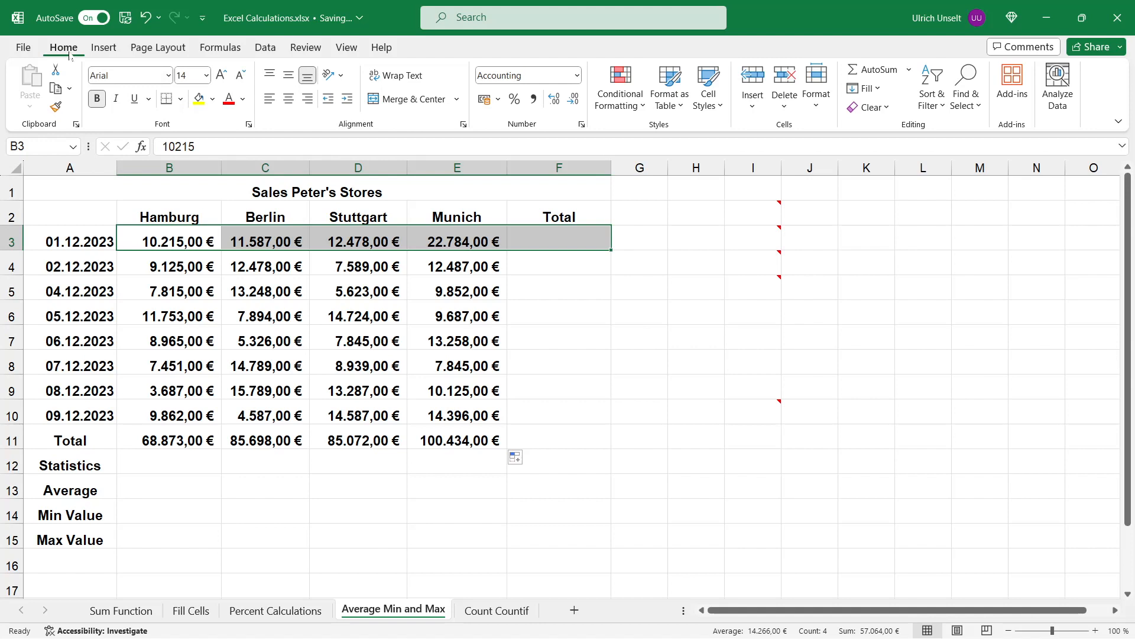
click(866, 77)
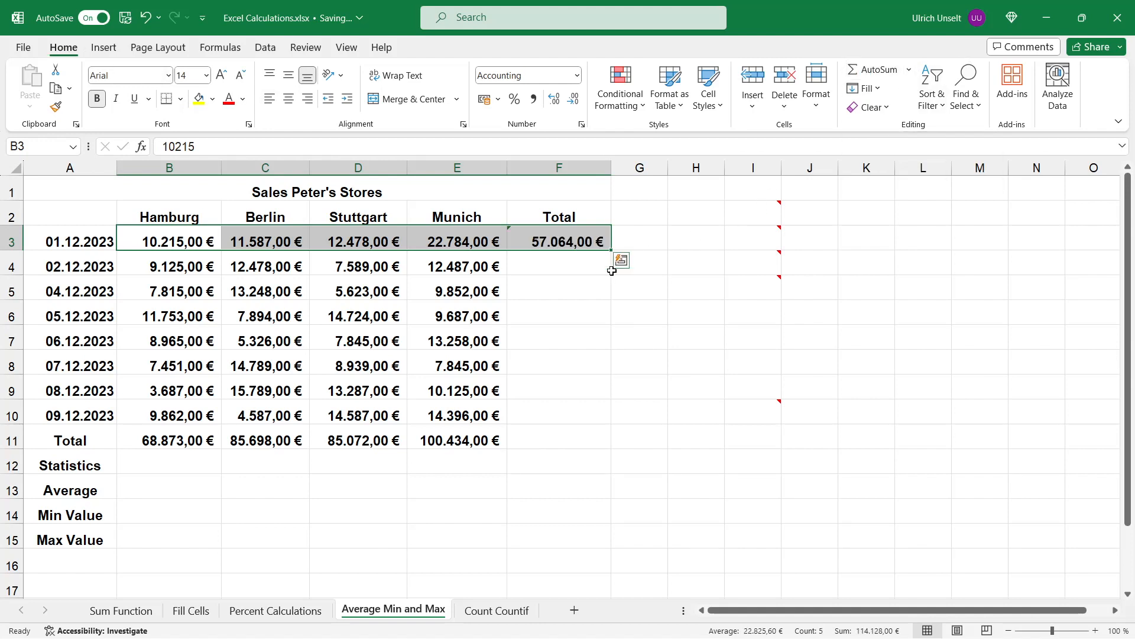
click(579, 242)
drag(610, 251, 601, 422)
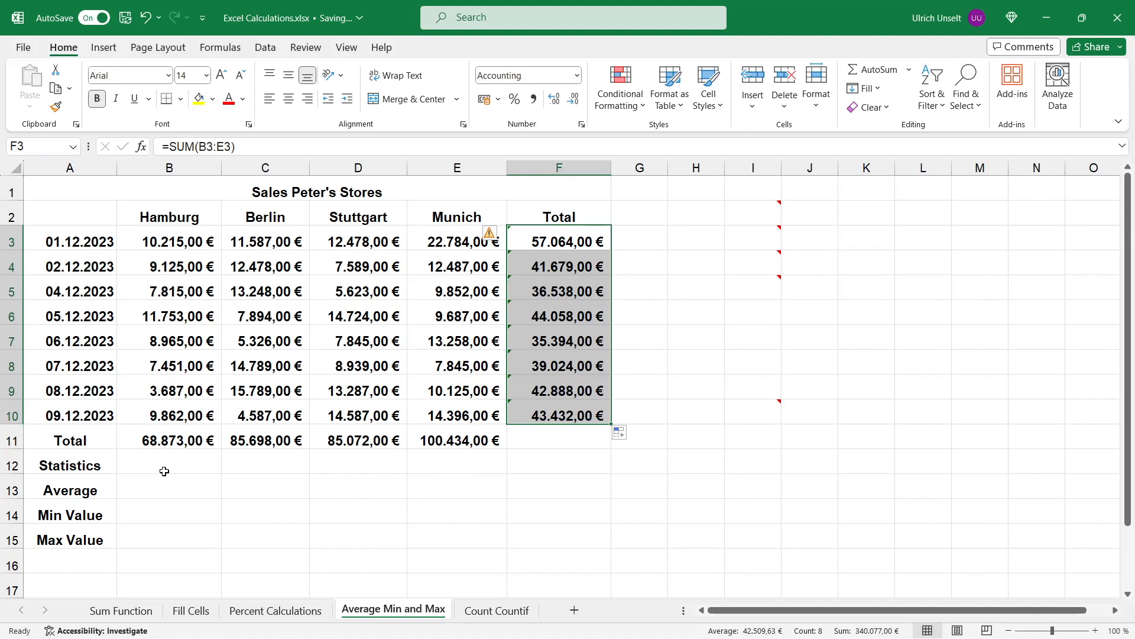
Start inserting a function in cell B13 and browse the functions in the All category
click(161, 491)
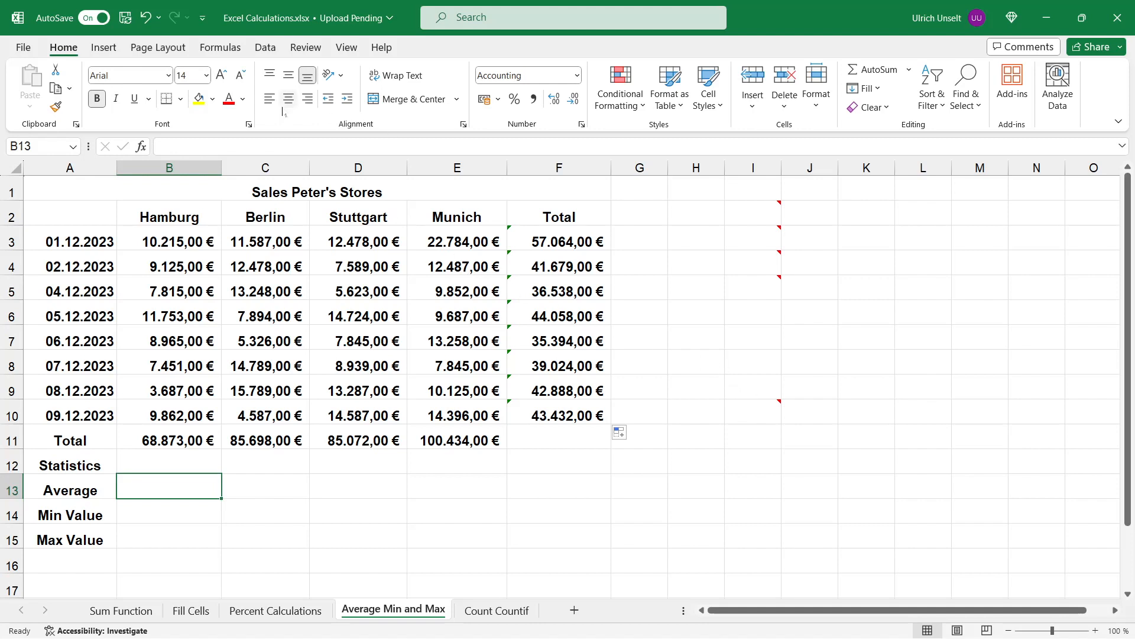
click(219, 47)
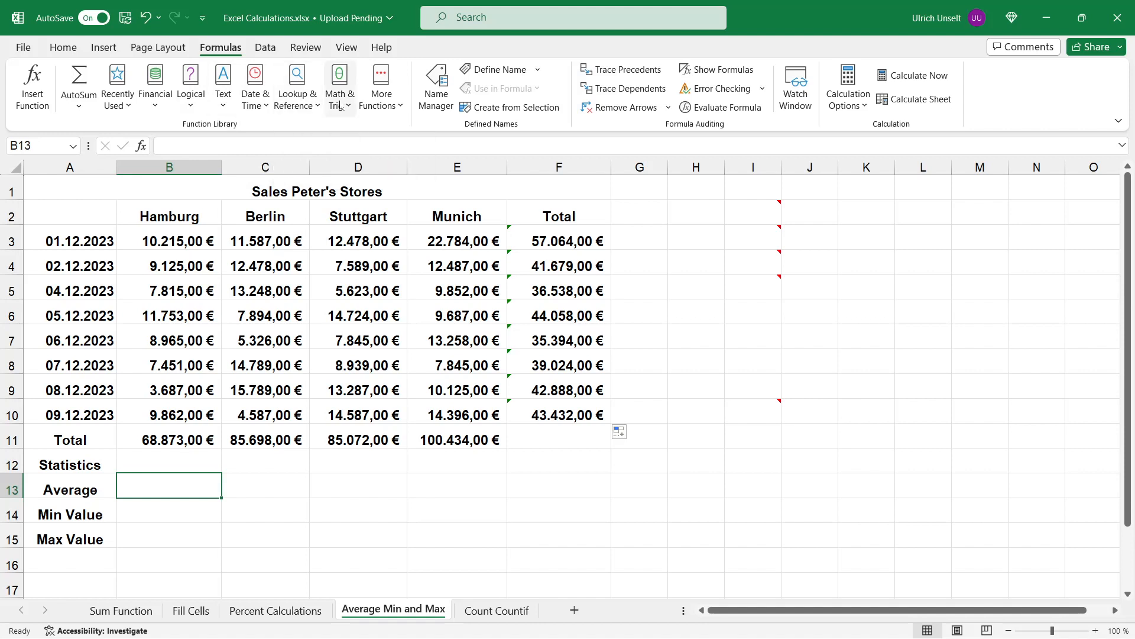
click(33, 88)
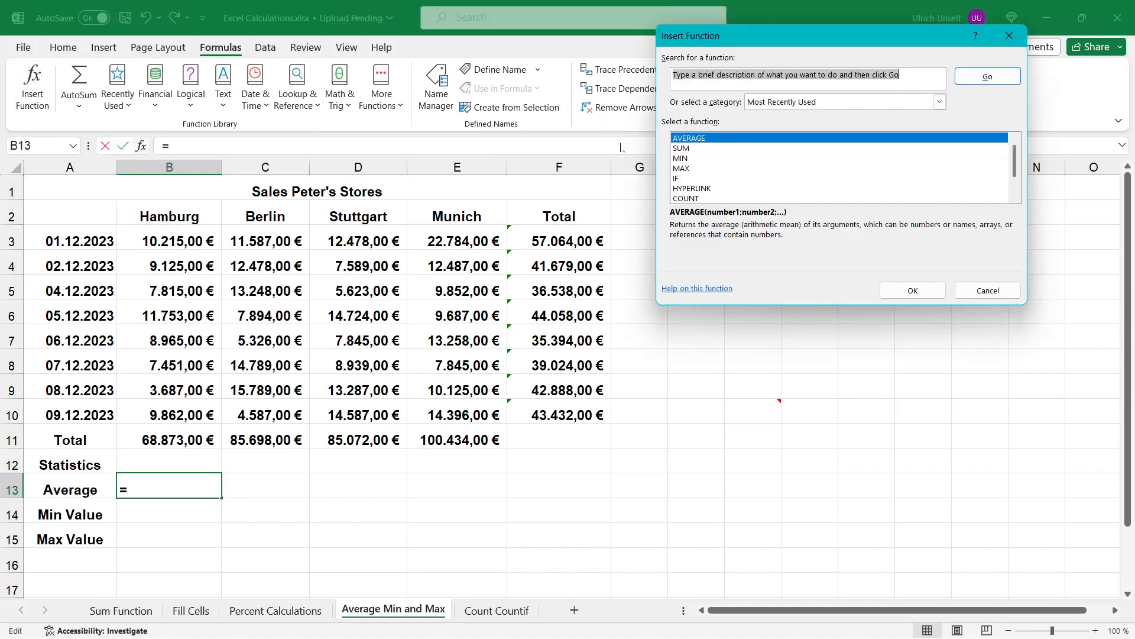
drag(878, 42, 592, 44)
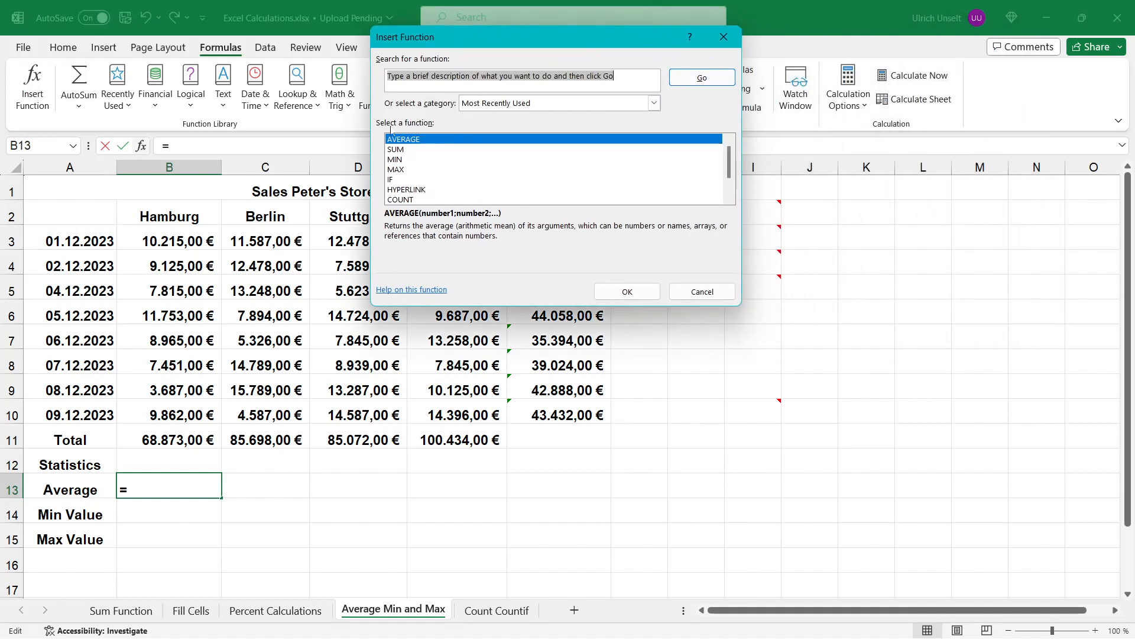
click(655, 106)
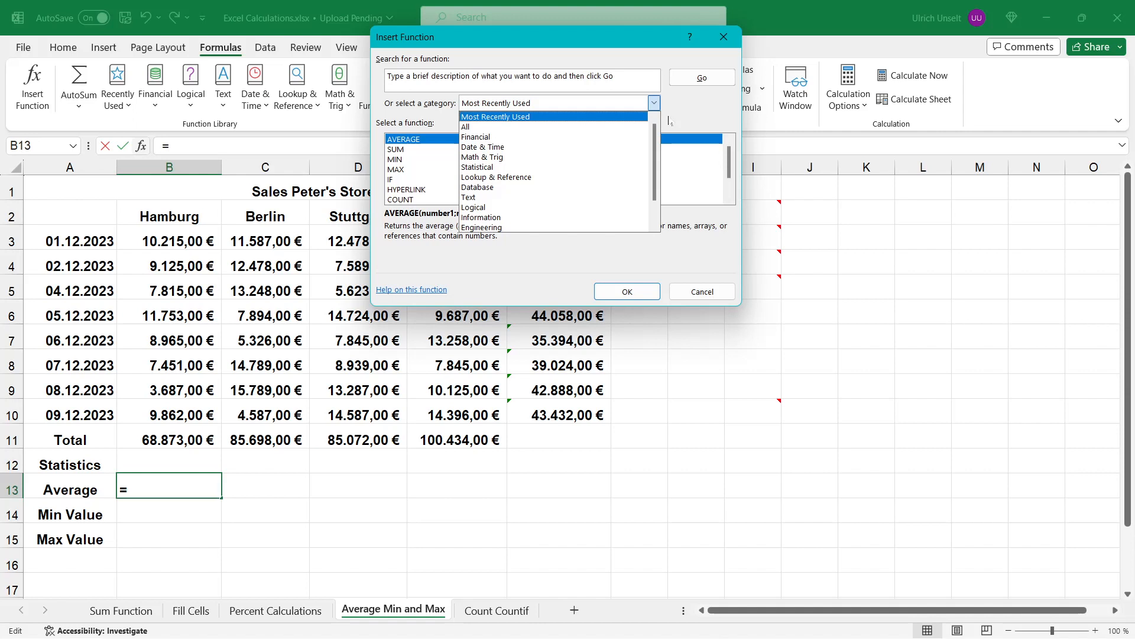
click(635, 127)
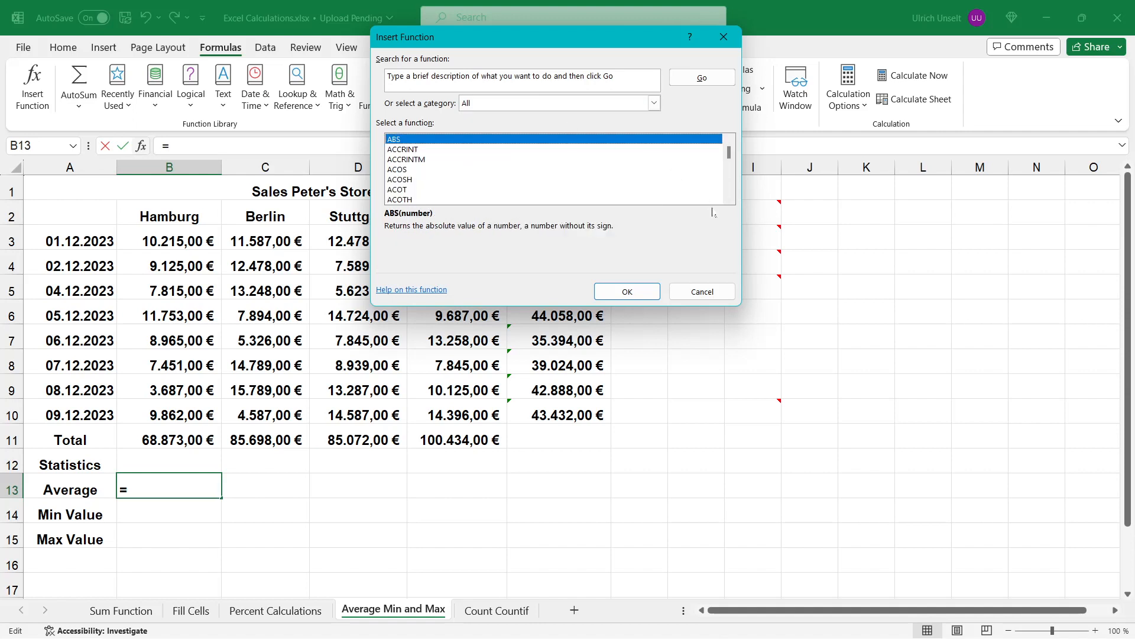
scroll(515, 144, down, 15)
scroll(515, 144, down, 20)
scroll(516, 144, down, 20)
scroll(515, 144, down, 8)
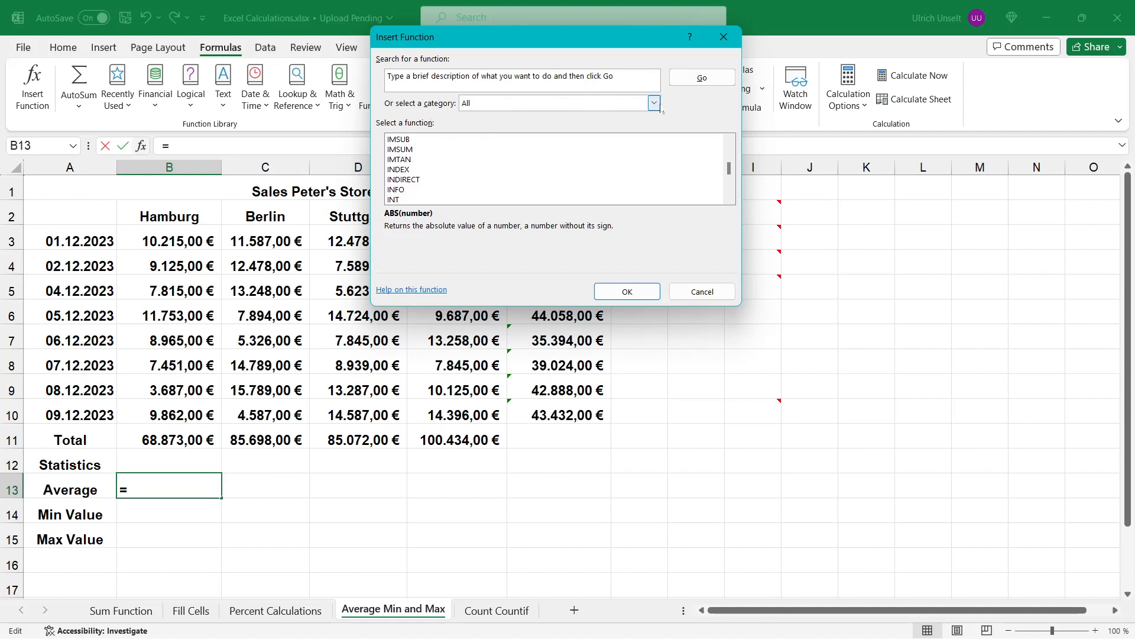
Choose the AVERAGE function from the Statistical category for cell B13
click(654, 103)
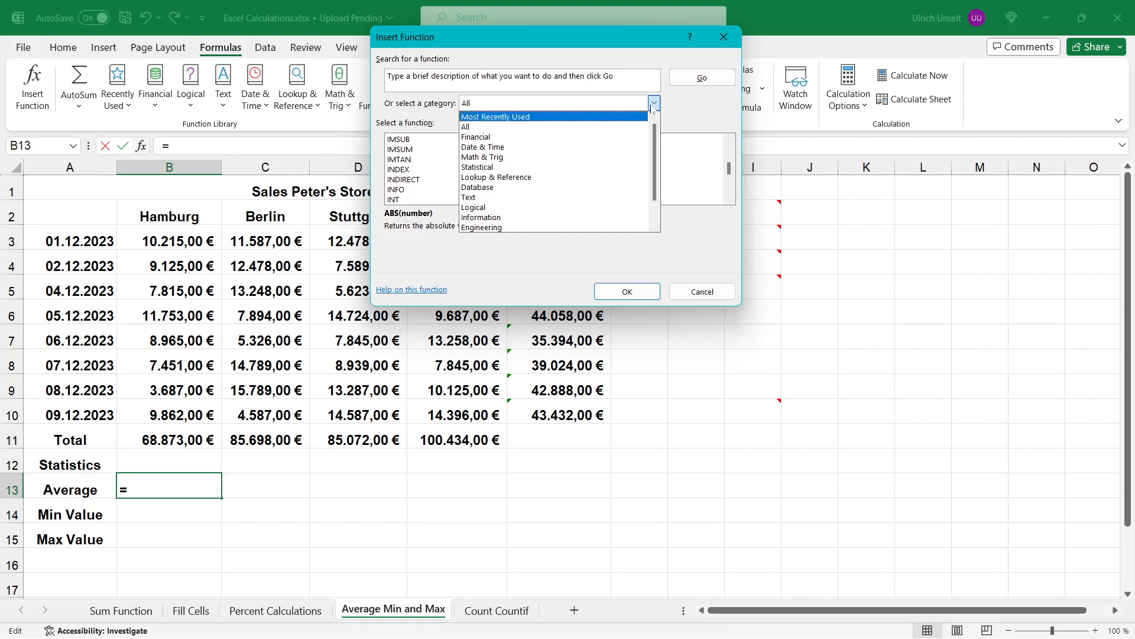
click(488, 171)
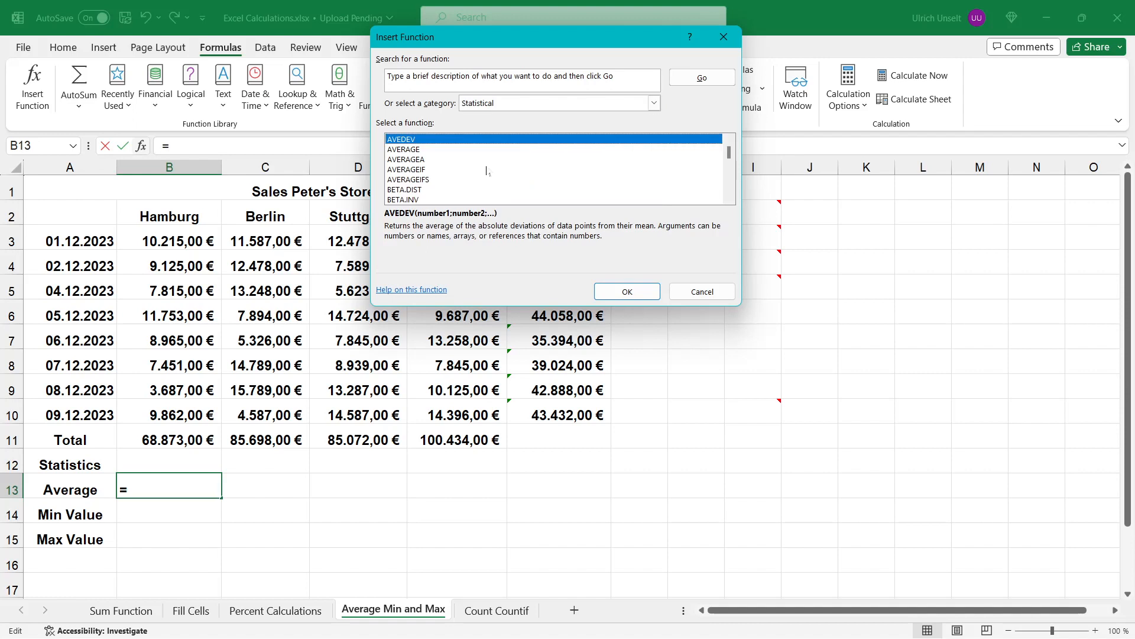
drag(561, 34, 718, 8)
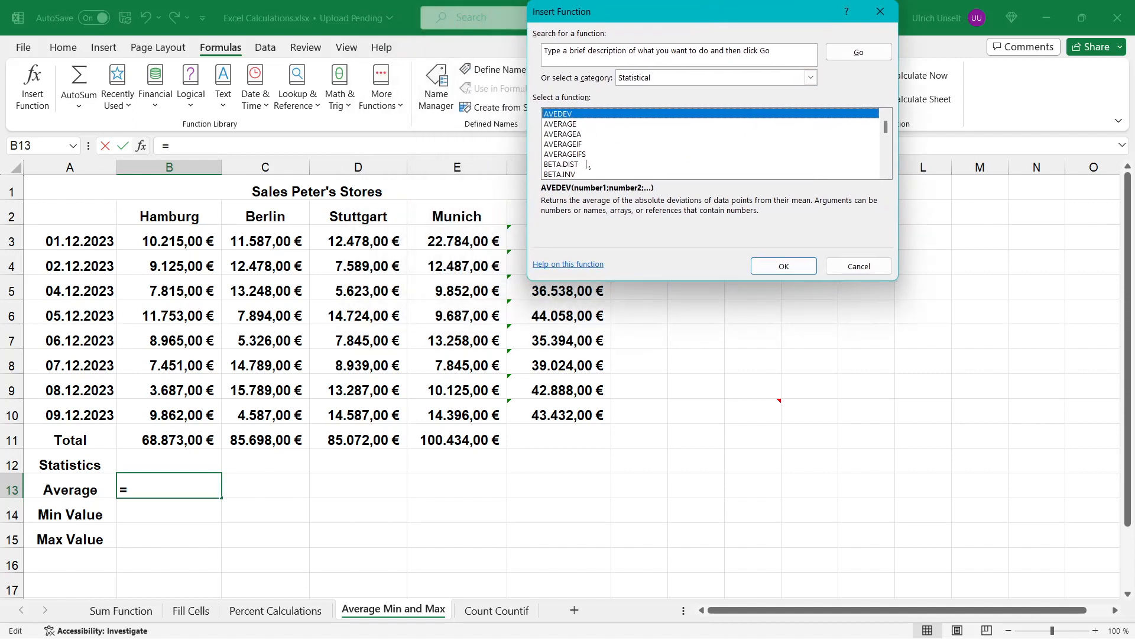
click(567, 126)
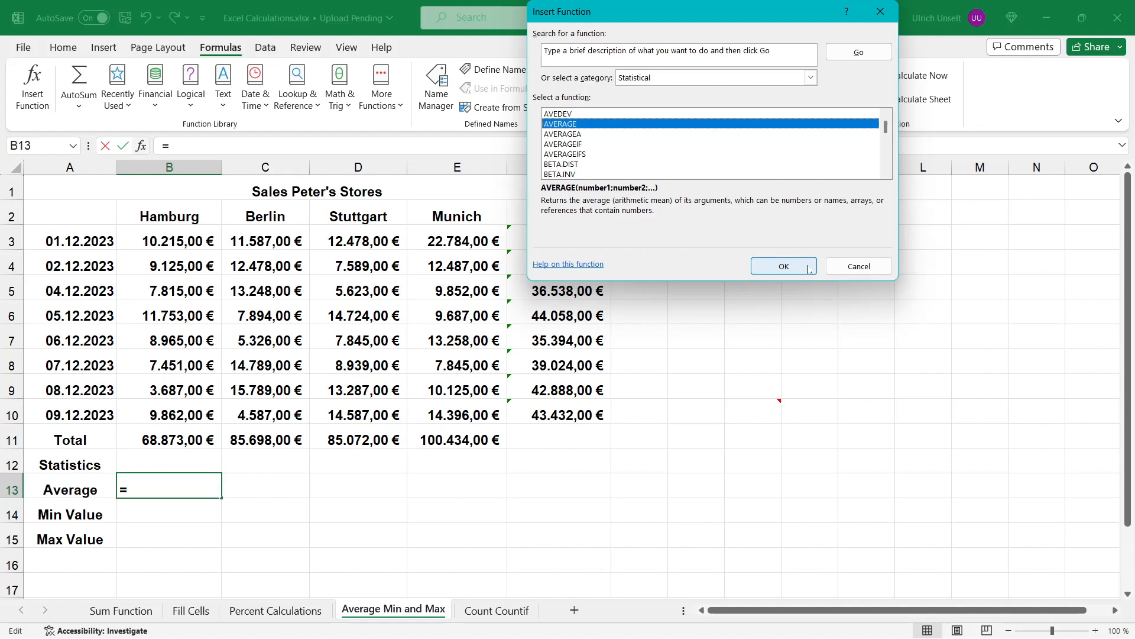
click(783, 266)
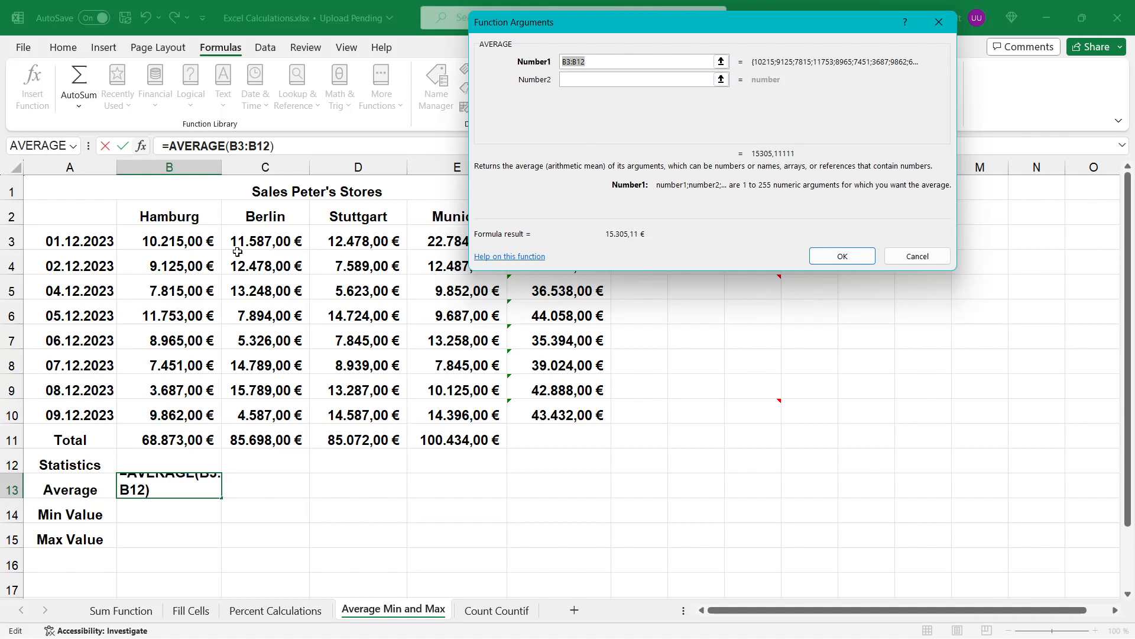
Set the AVERAGE argument to B3:B10 and fill the formula from B13 across to E13
click(168, 241)
drag(168, 241, 182, 415)
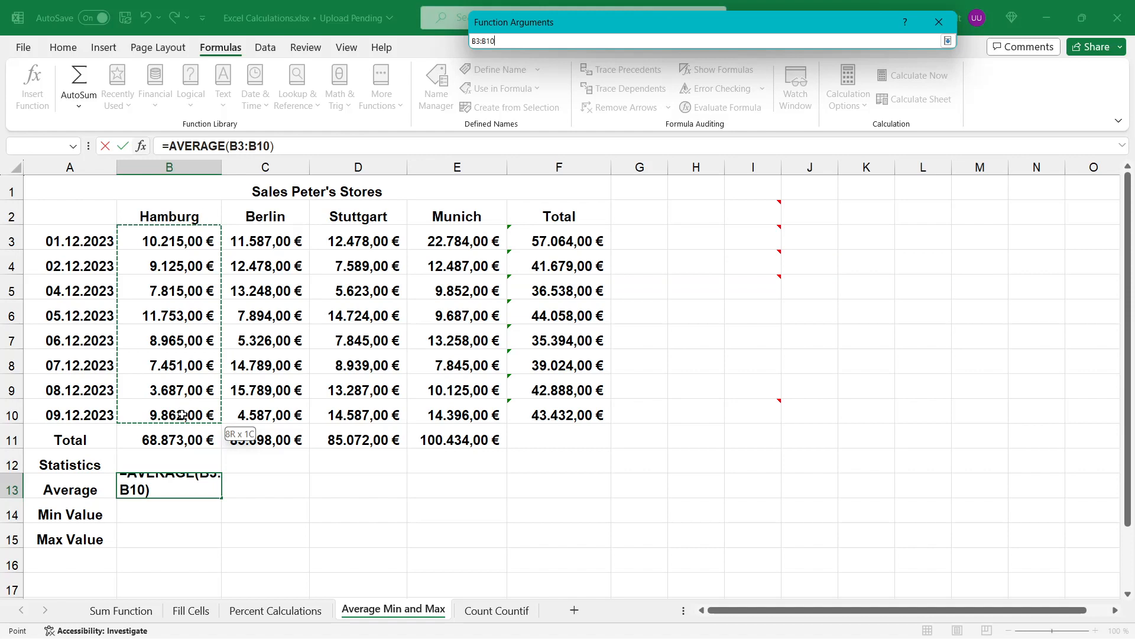
drag(181, 415, 182, 415)
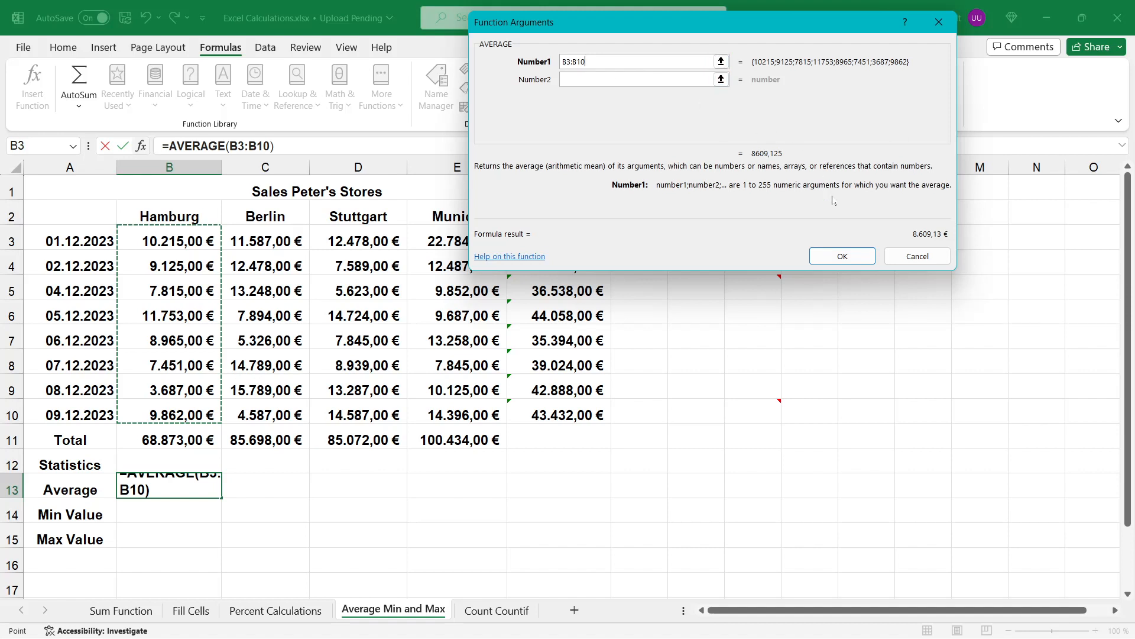
click(844, 258)
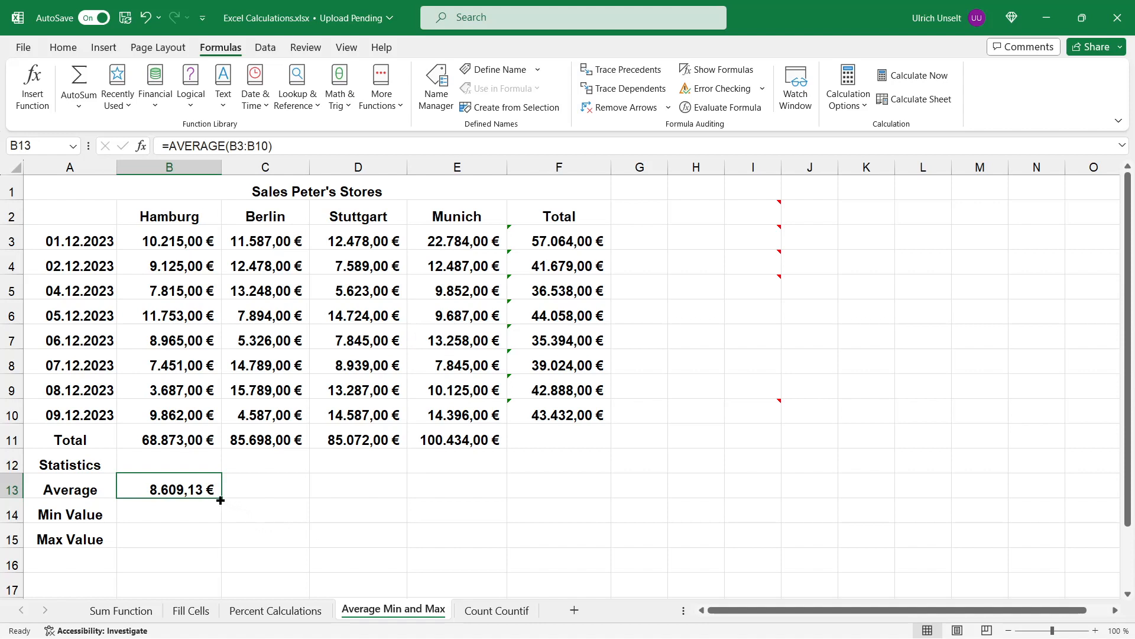
drag(220, 499, 473, 493)
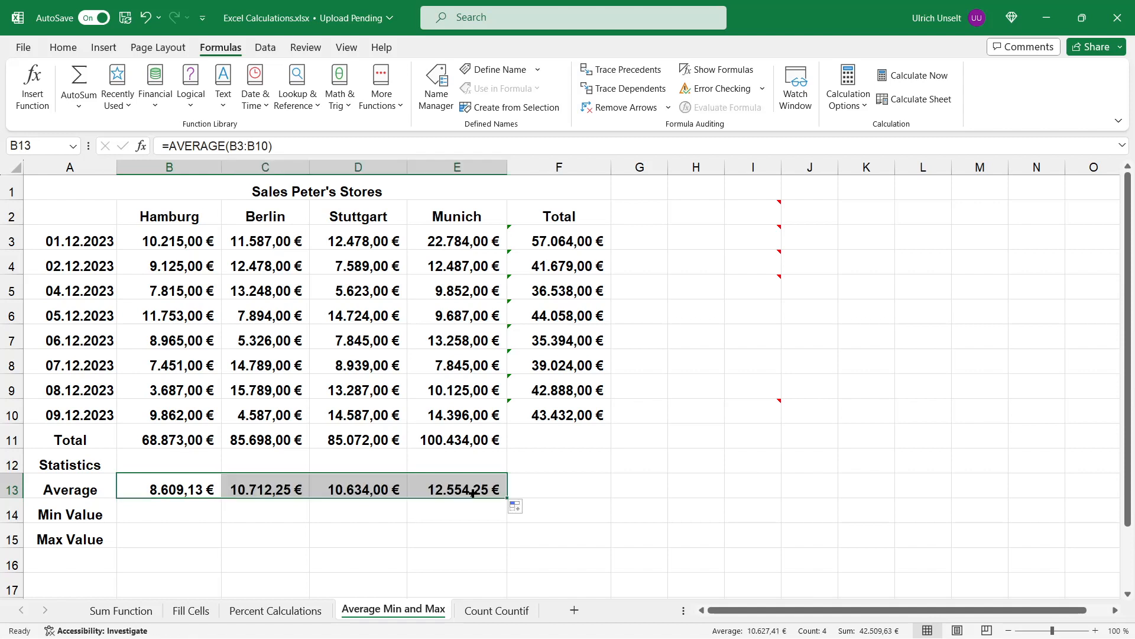
Choose the MIN function from the Statistical category for cell B14
click(165, 513)
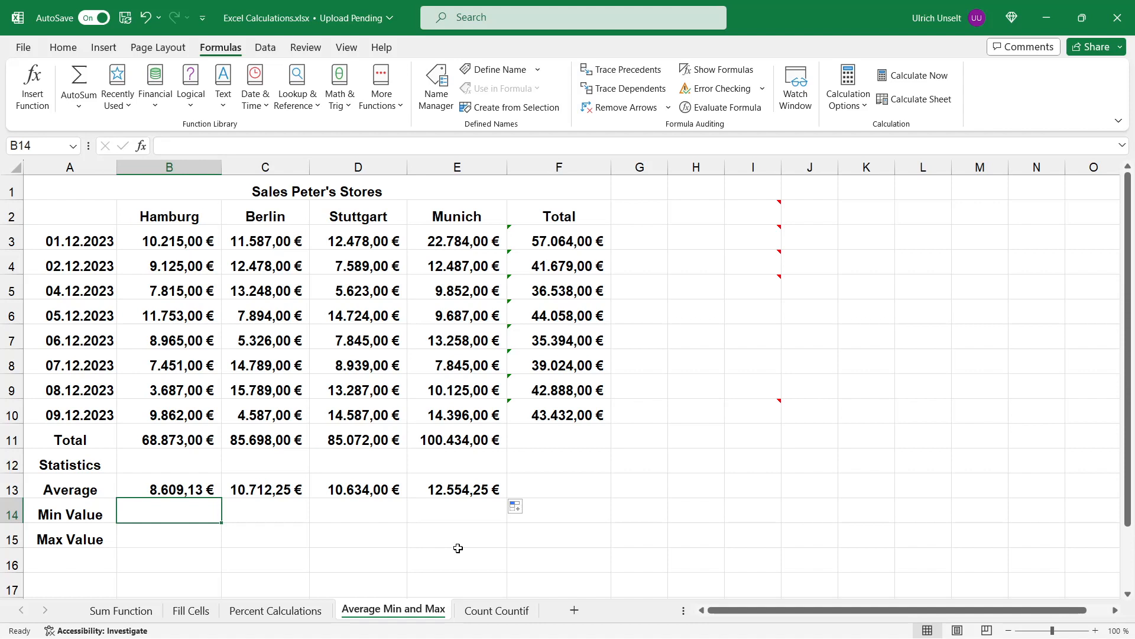
mouse_move(757, 240)
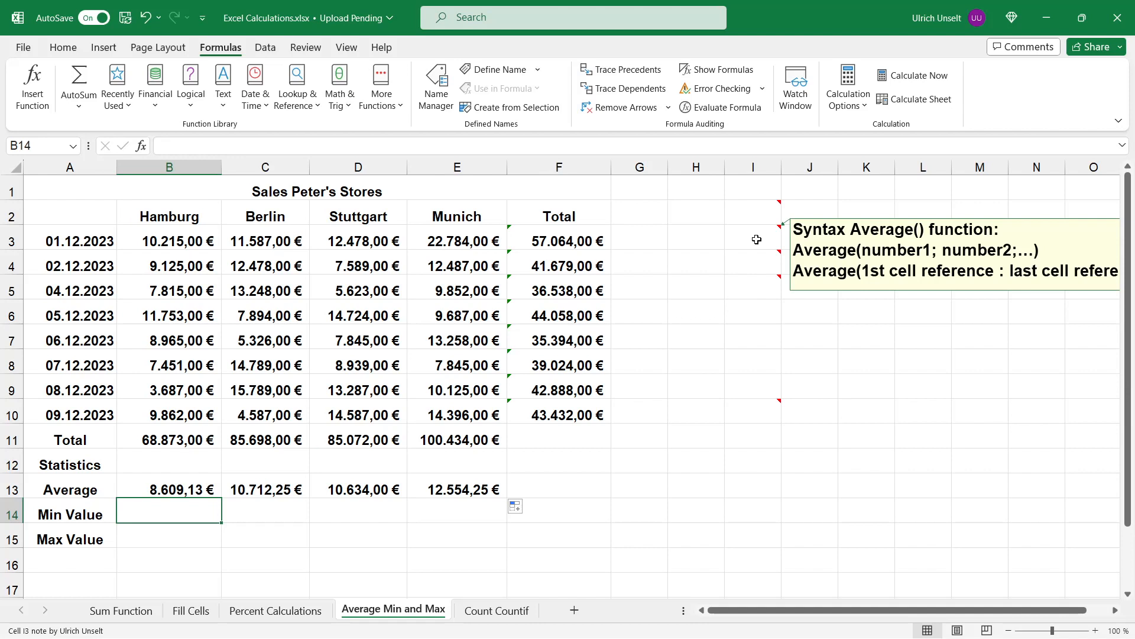
mouse_move(761, 265)
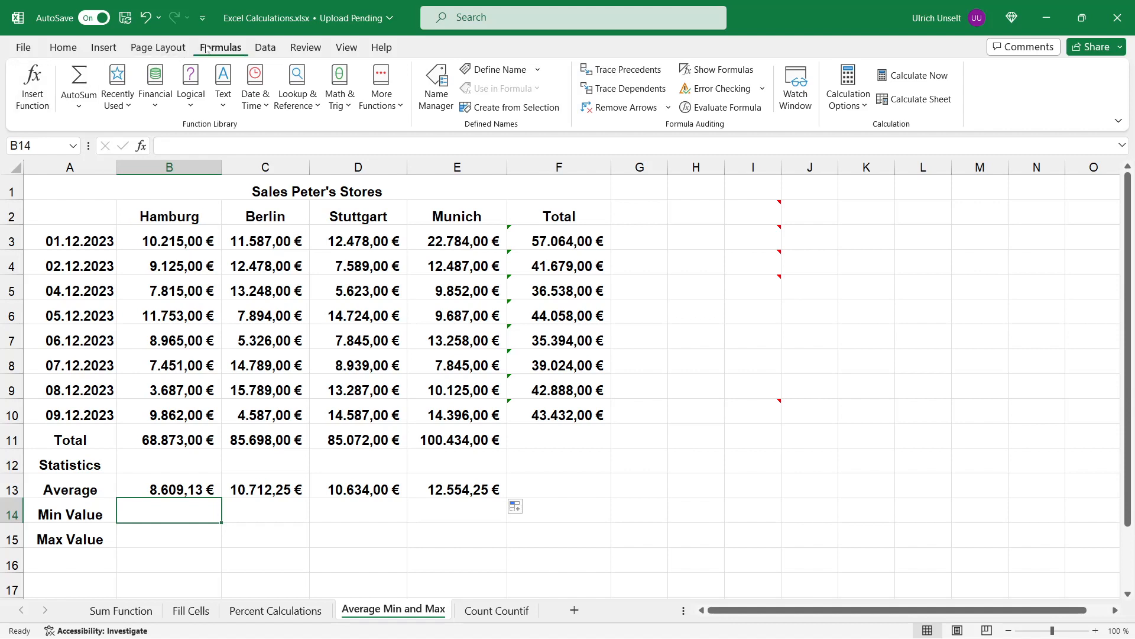
click(32, 88)
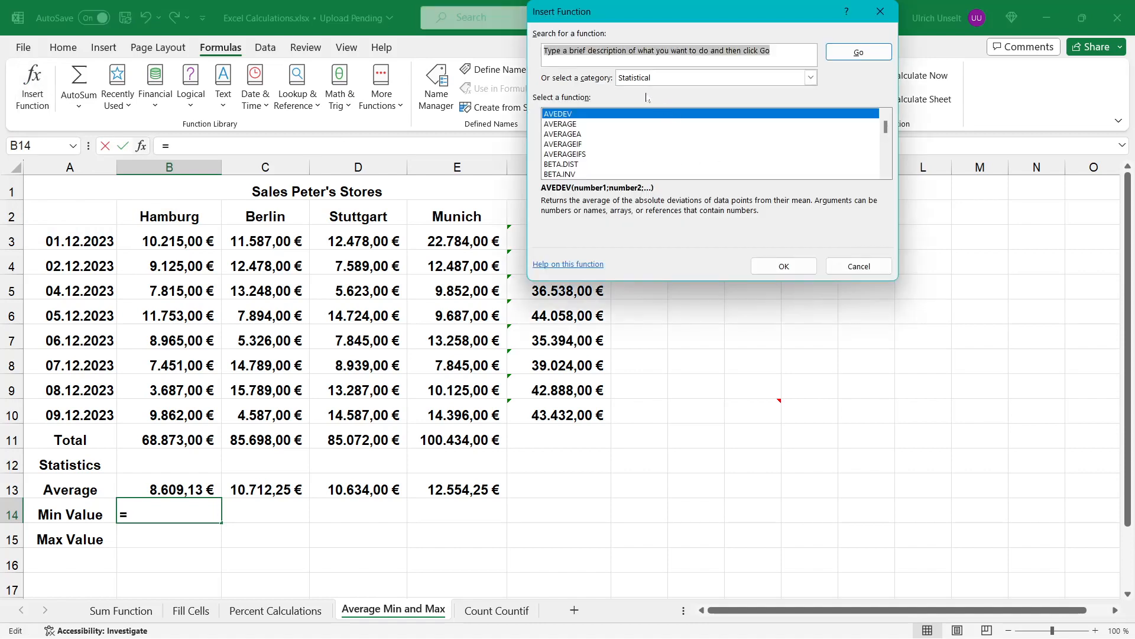
drag(888, 130, 892, 150)
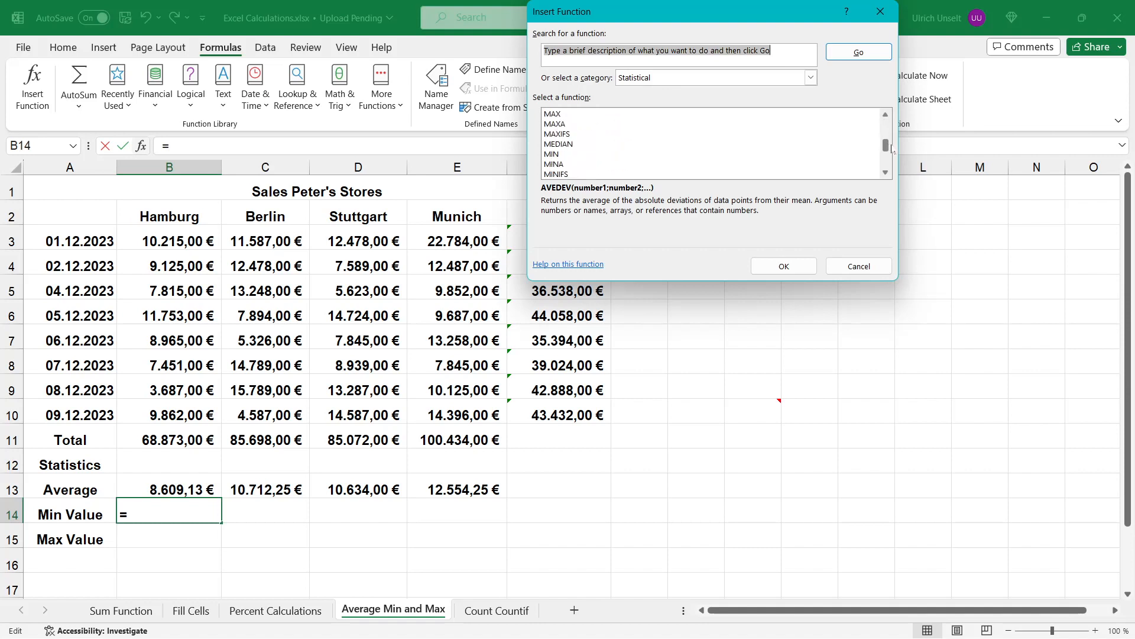
click(553, 155)
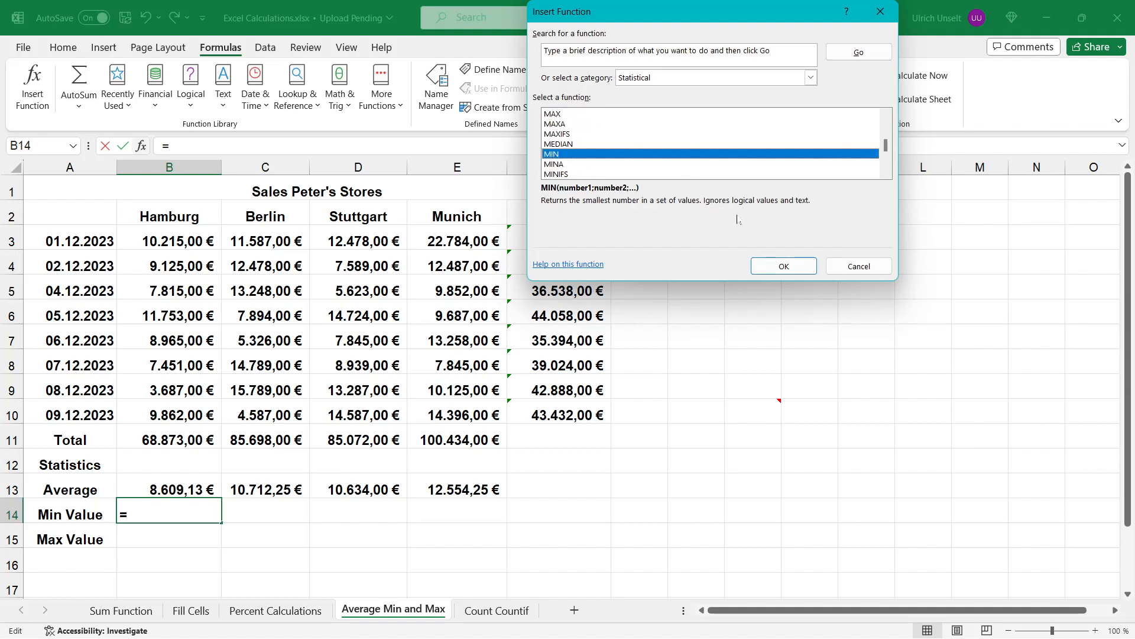
click(800, 270)
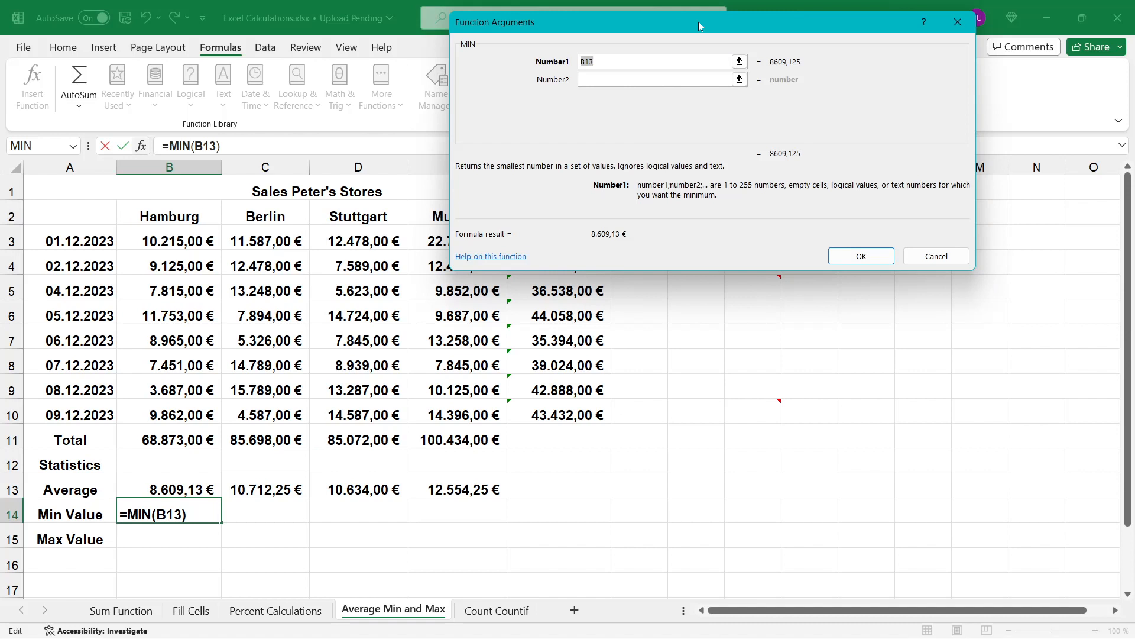
Set the MIN argument to B3:B10 and fill the formula from B14 across to E14
click(181, 244)
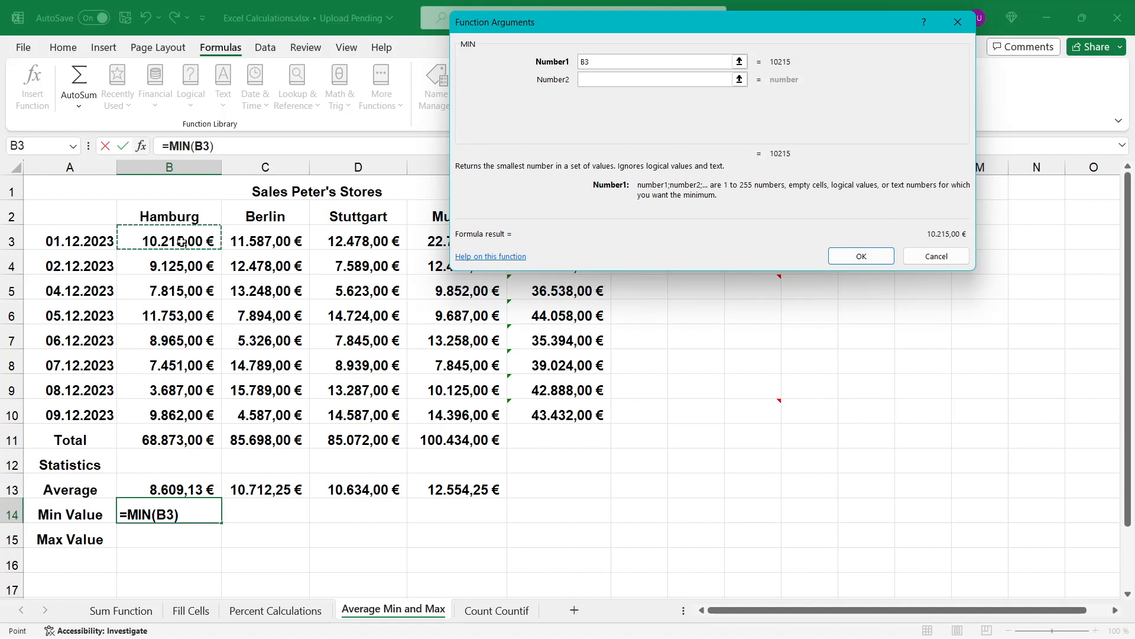
drag(182, 242, 186, 414)
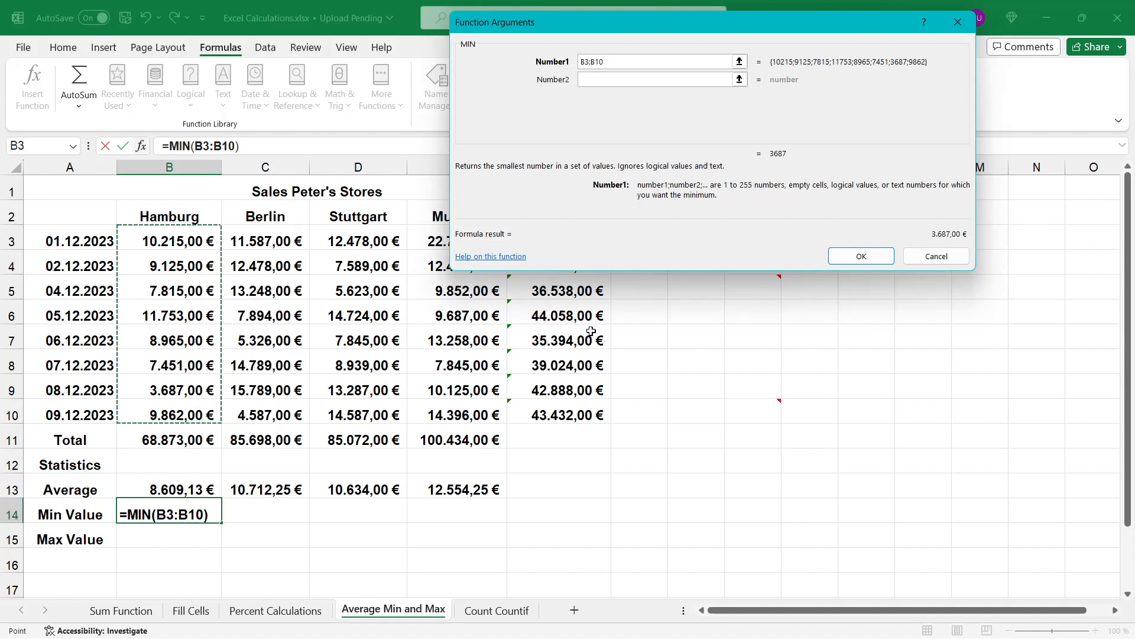
click(859, 256)
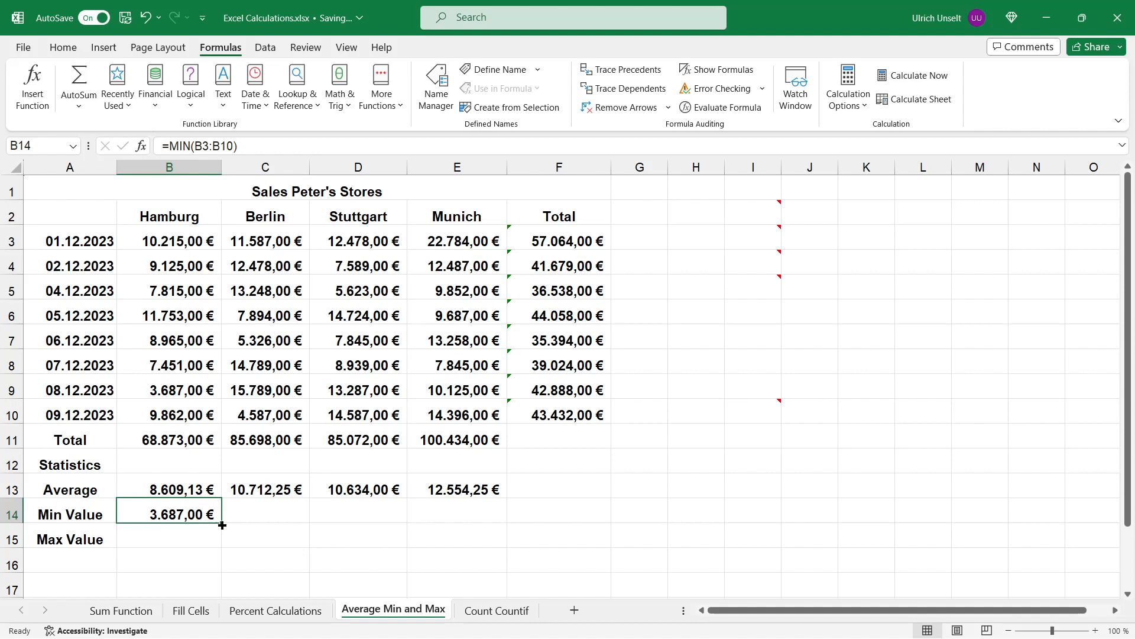
drag(221, 524, 472, 520)
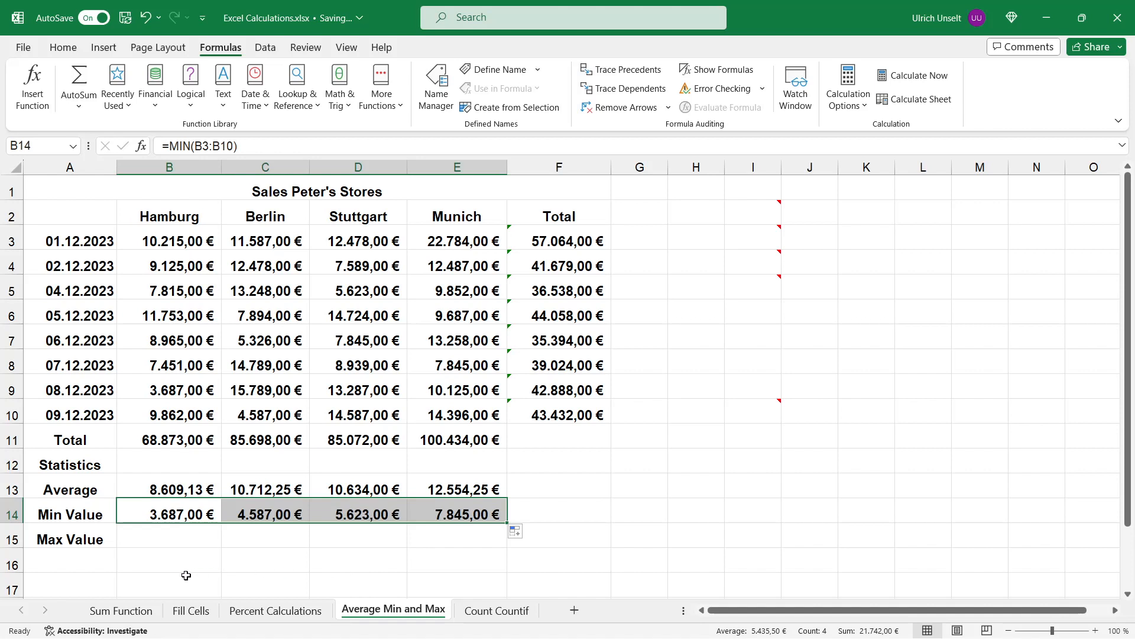
Choose the MAX function from the Statistical category for cell B15
click(169, 539)
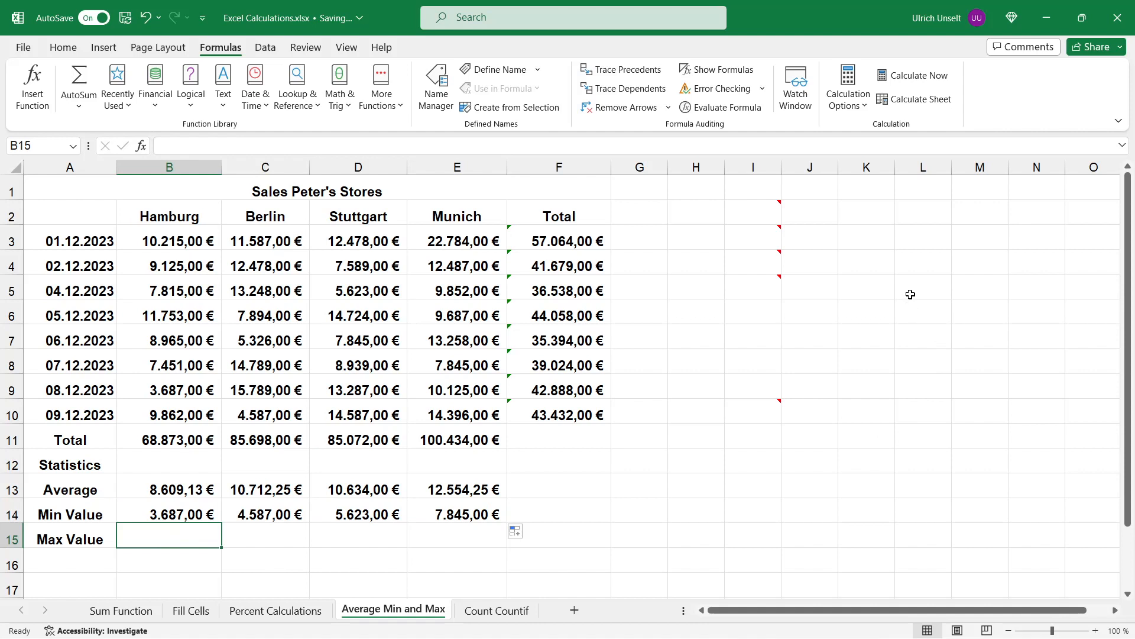
mouse_move(766, 262)
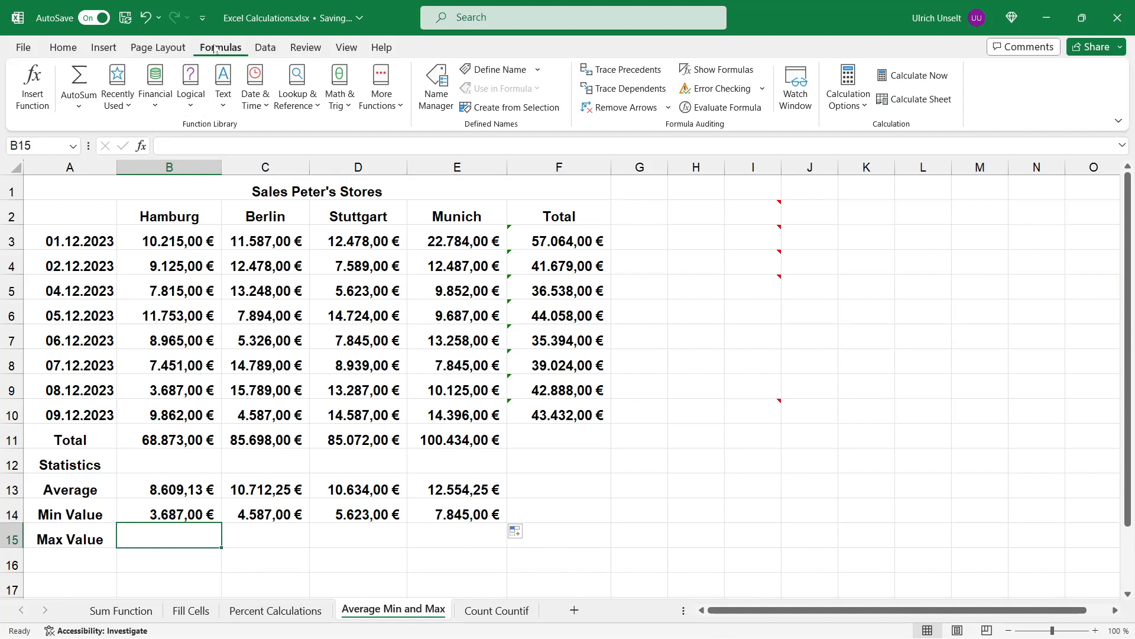
click(34, 95)
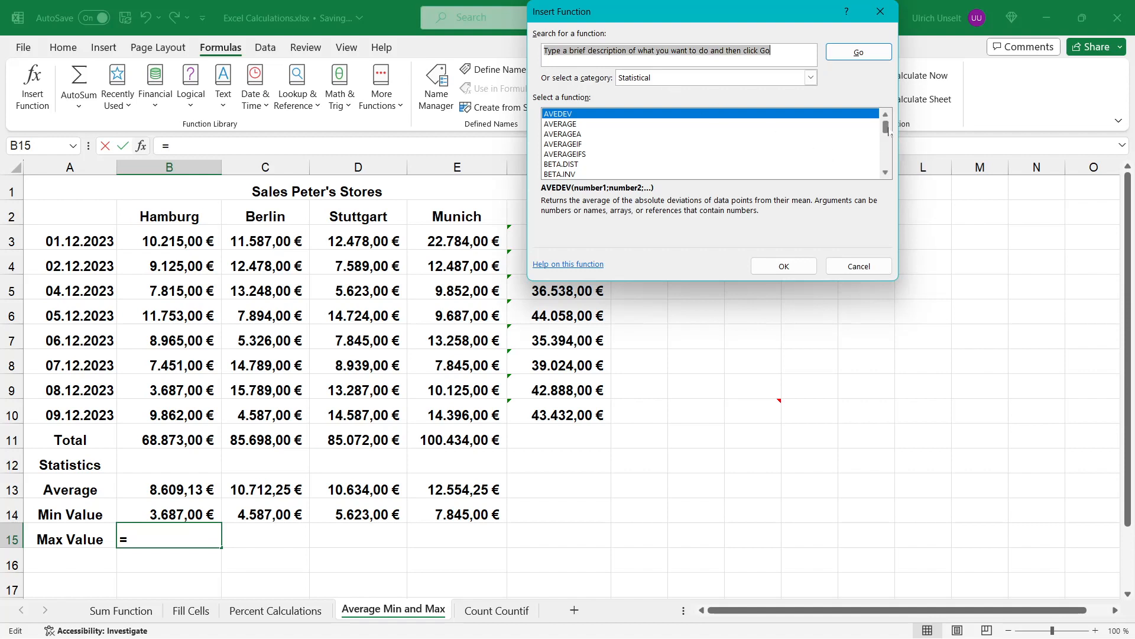
drag(891, 135, 891, 155)
scroll(840, 154, up, 2)
scroll(840, 153, up, 1)
scroll(839, 154, up, 2)
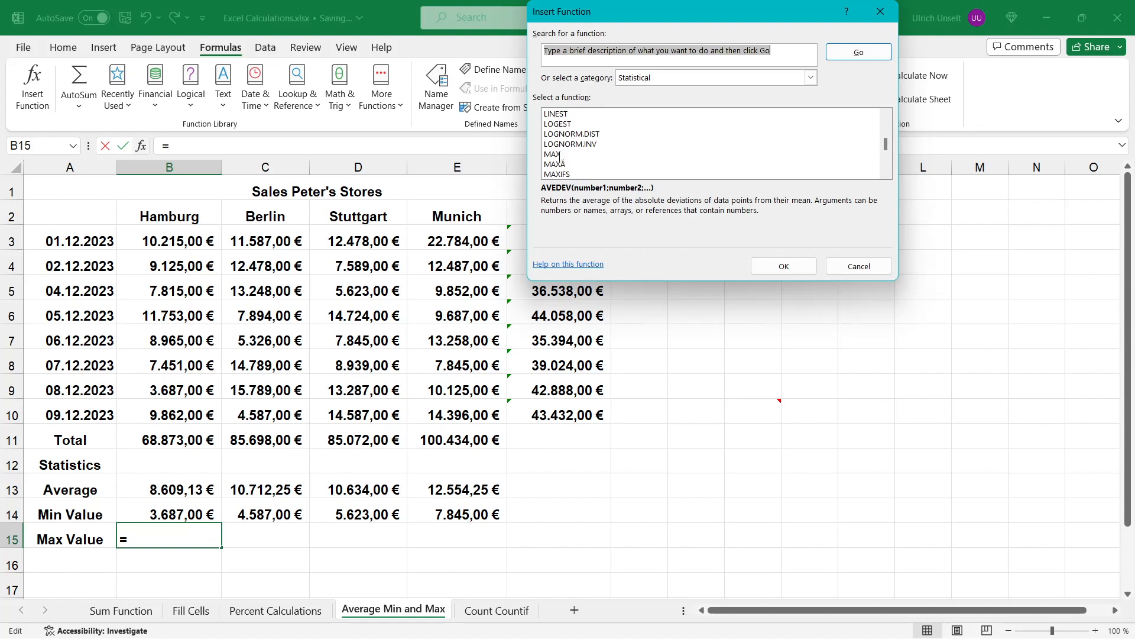
click(577, 154)
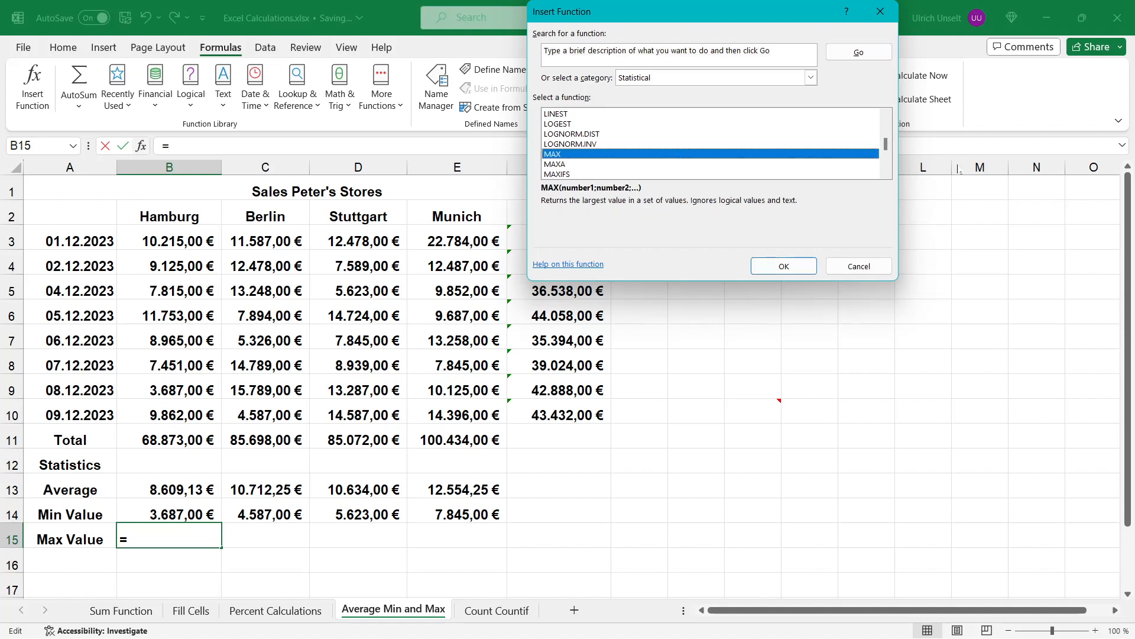
click(784, 266)
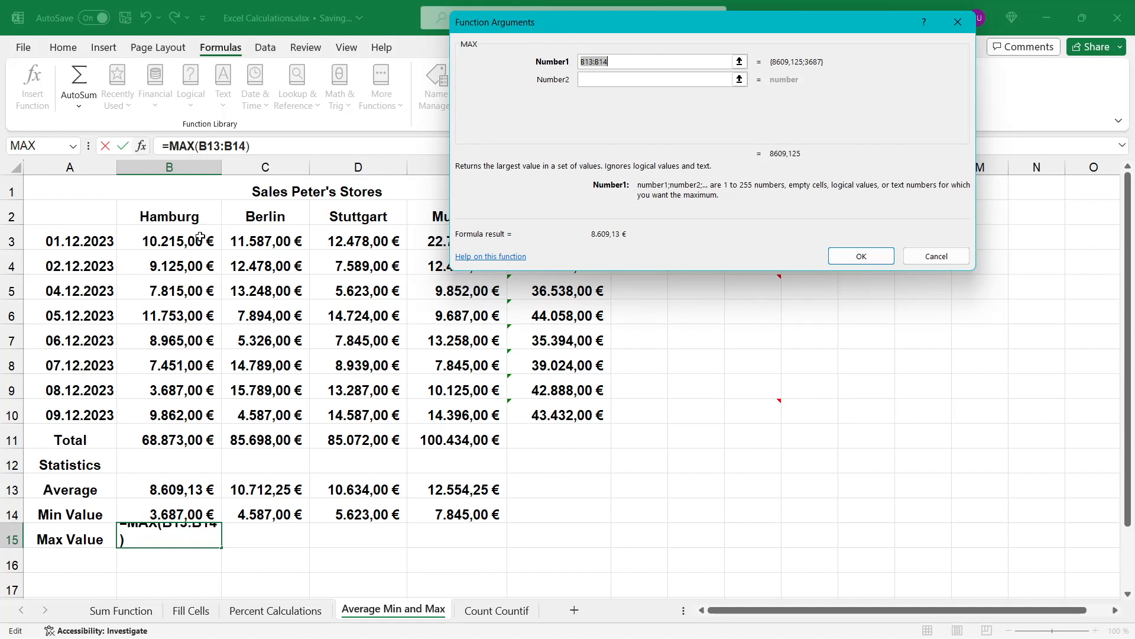
Set the MAX argument to B3:B10, fill the formula from B15 across to E15 and check the copied formulas
drag(194, 242, 179, 408)
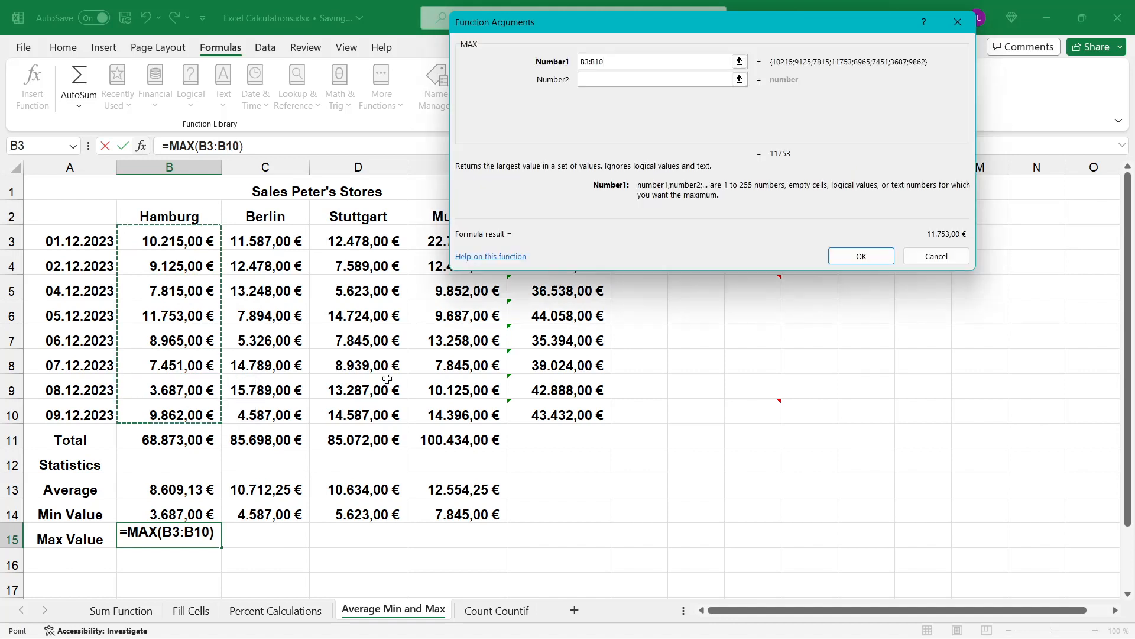
click(851, 263)
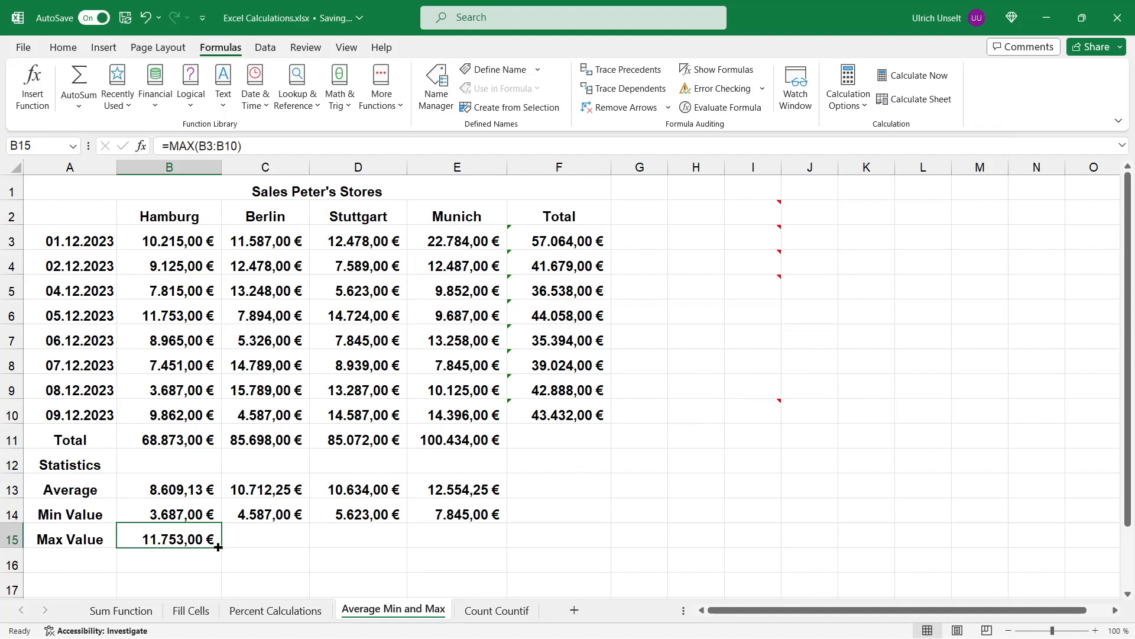
drag(218, 547, 504, 545)
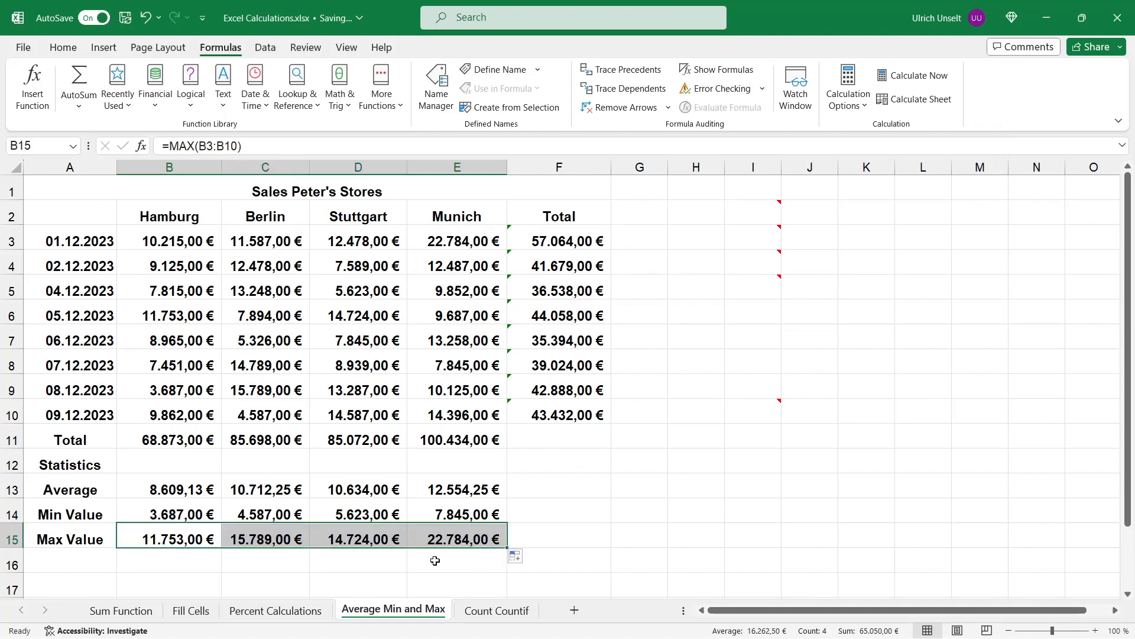
click(183, 542)
click(266, 543)
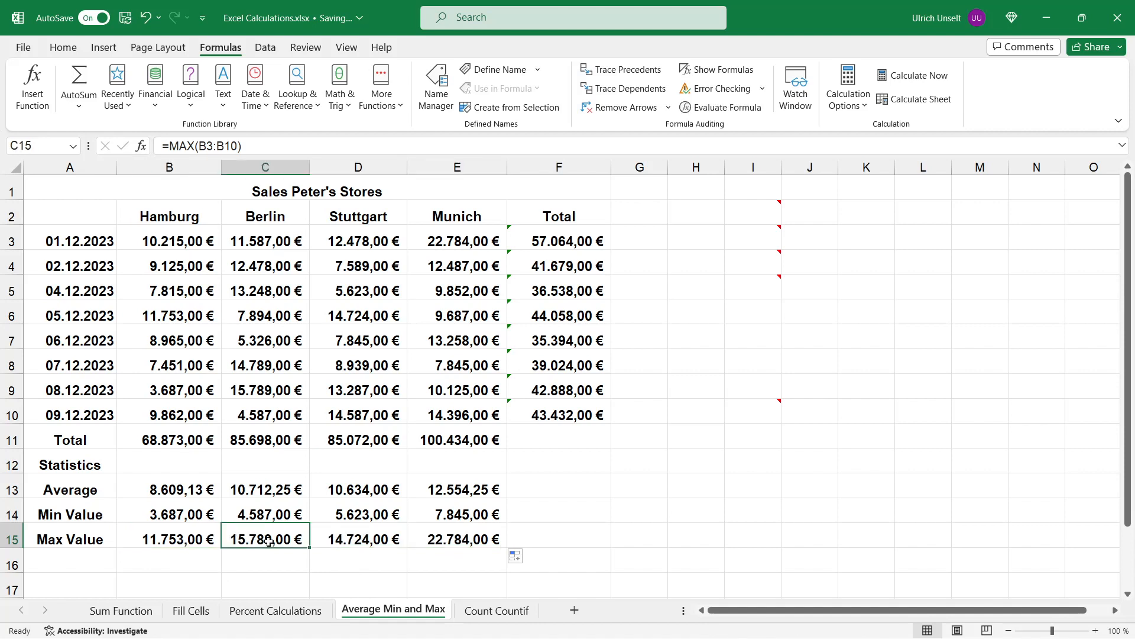
click(341, 538)
click(453, 536)
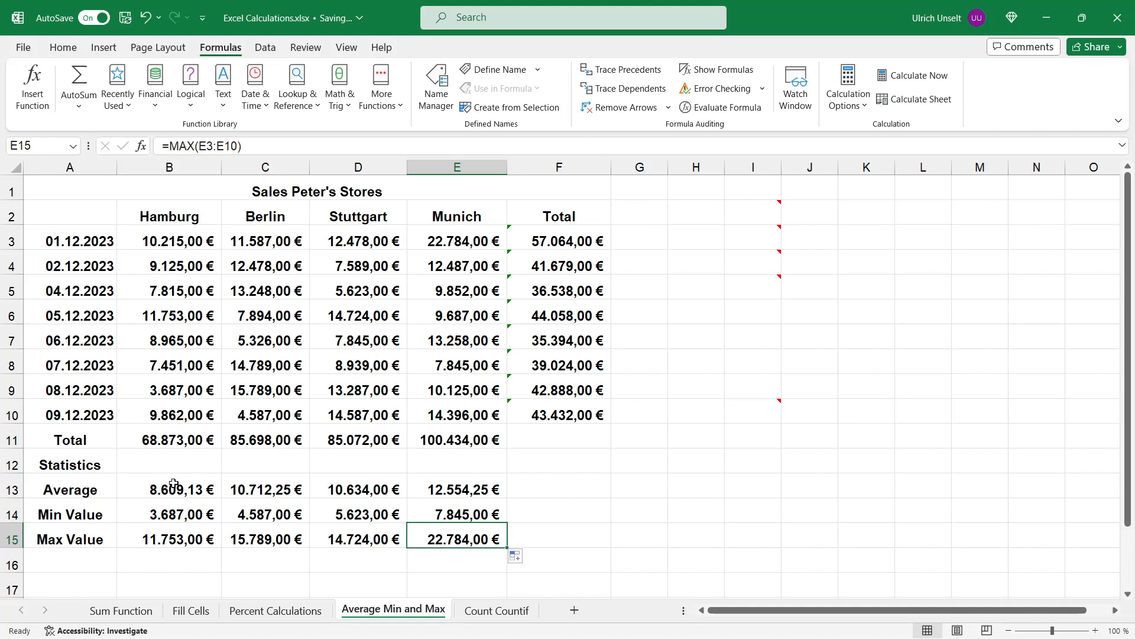
Insert an empty row above the Statistics row
right_click(12, 465)
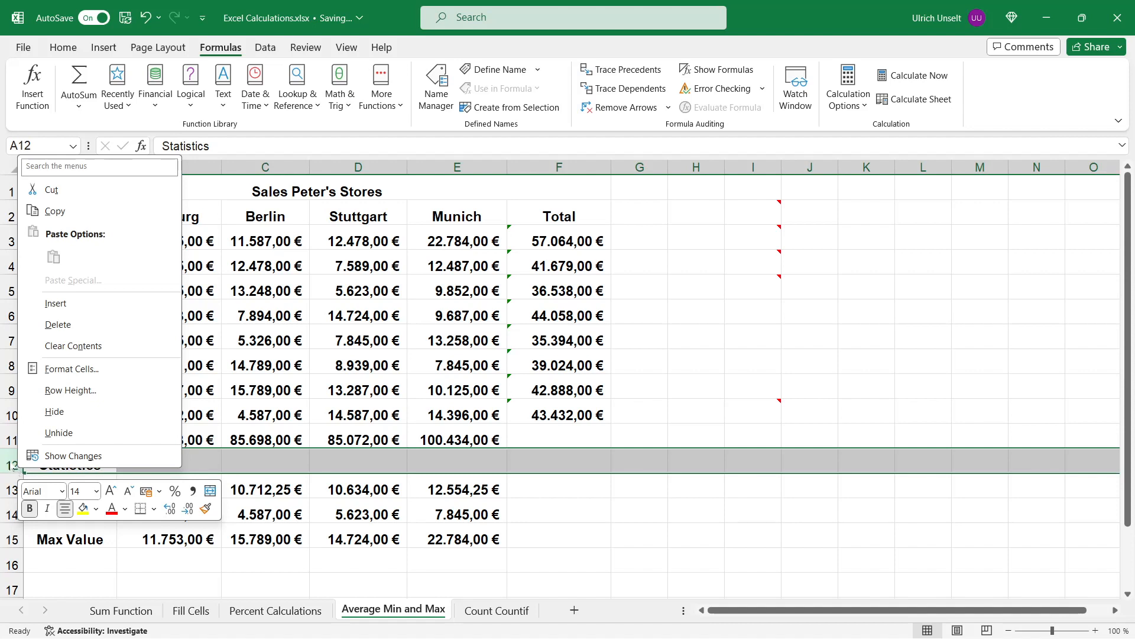
click(55, 304)
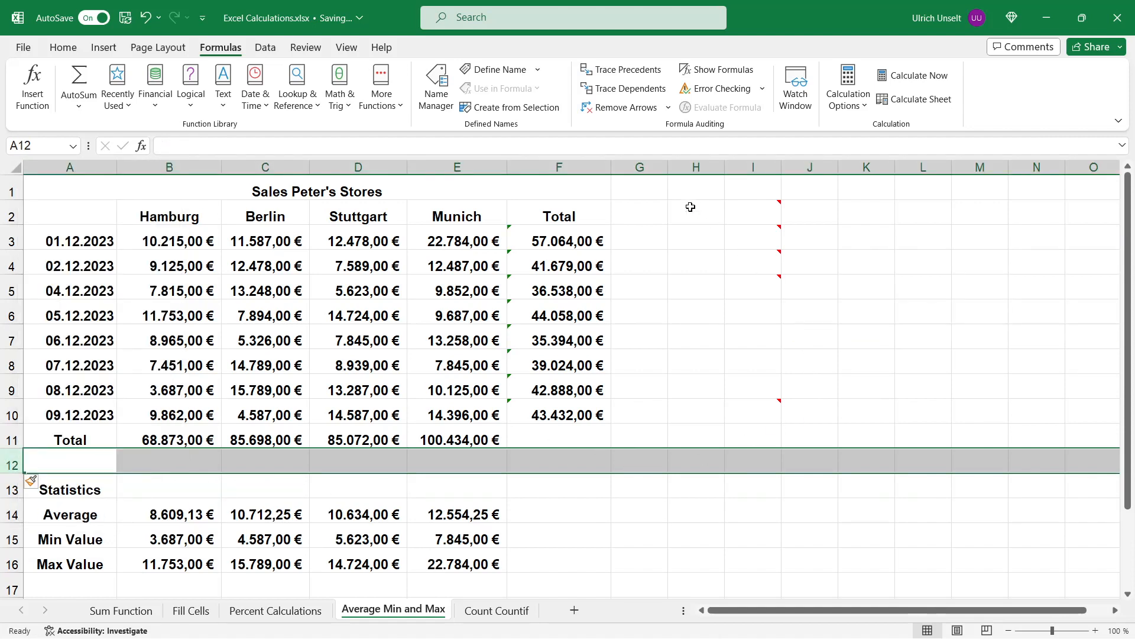
Insert an empty column before the Total column and delete it again
right_click(559, 166)
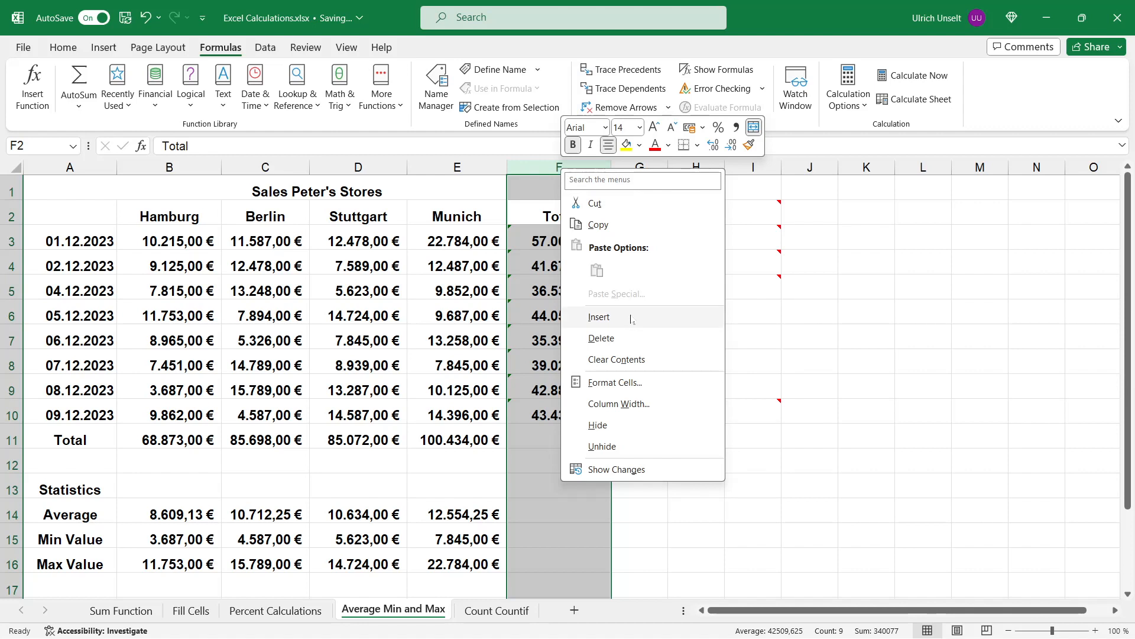
click(632, 319)
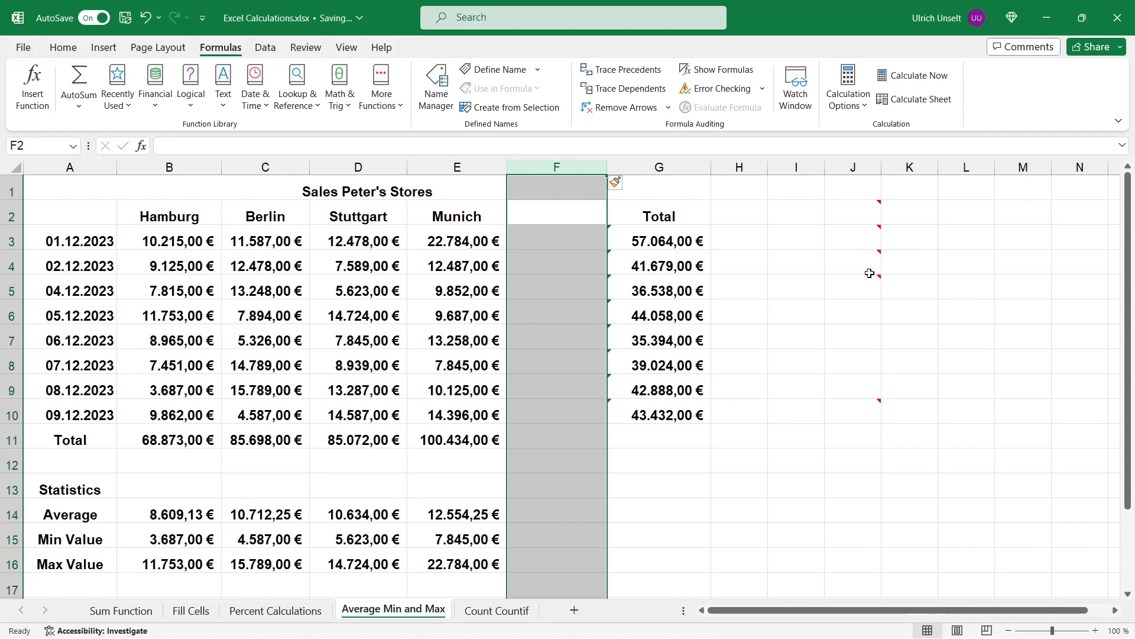
right_click(560, 169)
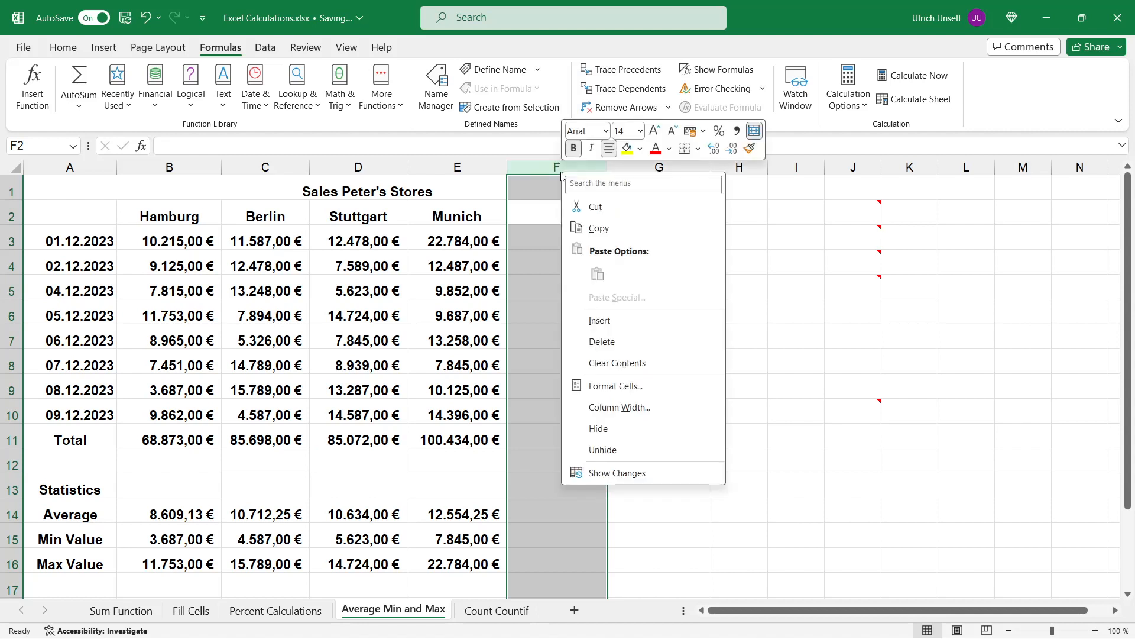
click(615, 343)
click(746, 340)
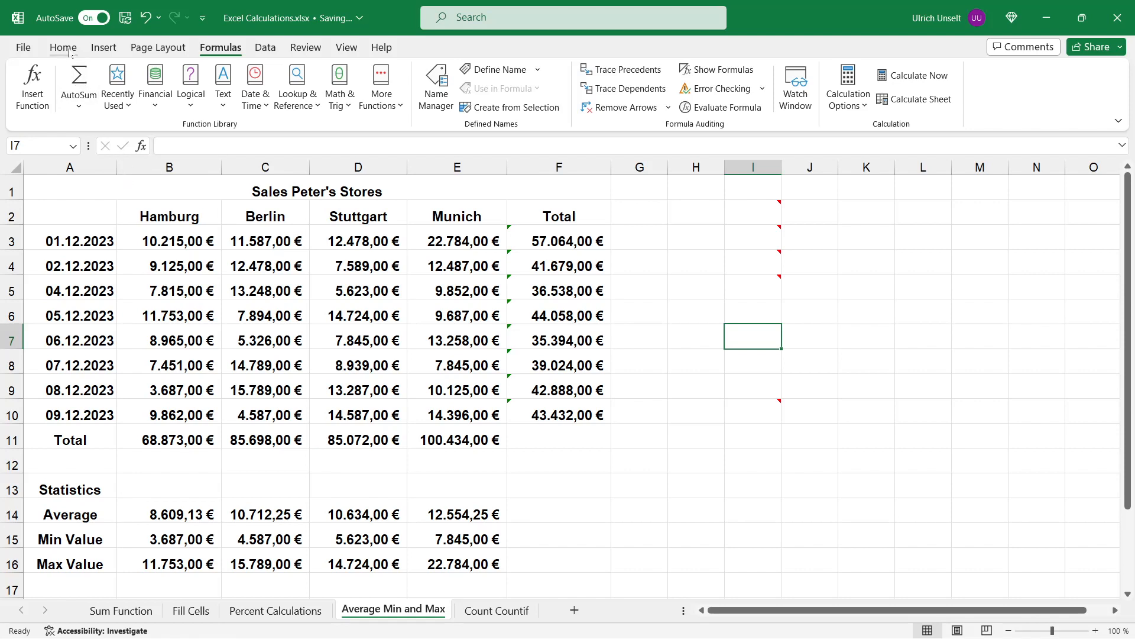
Set the font color of the statistics block A13:E16 to the standard color Blue
click(64, 47)
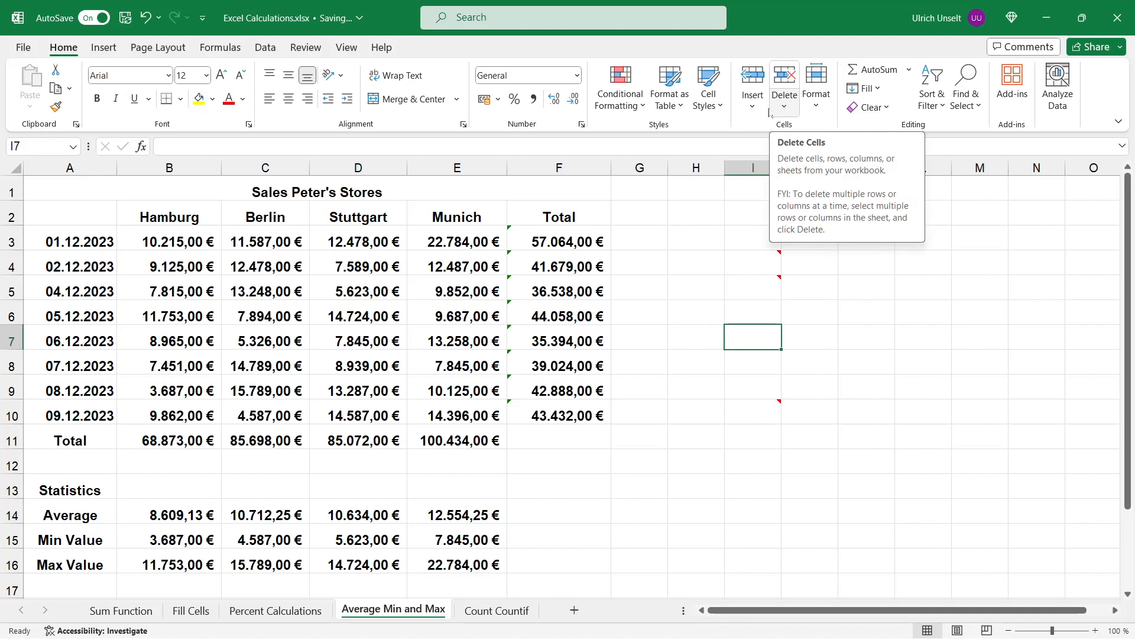
right_click(8, 466)
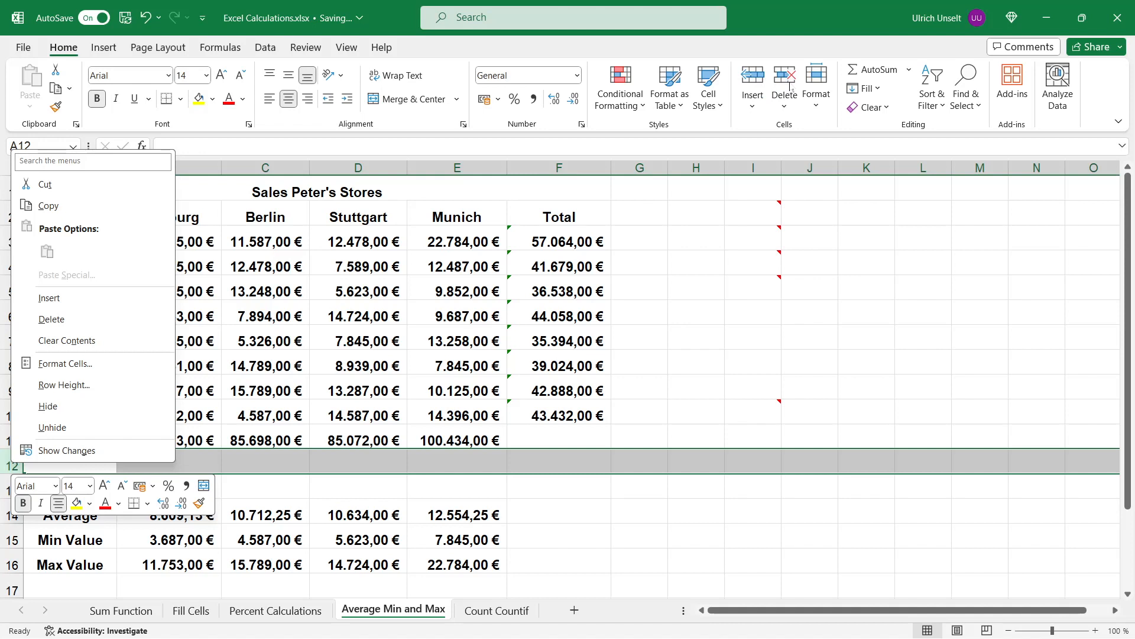
click(677, 301)
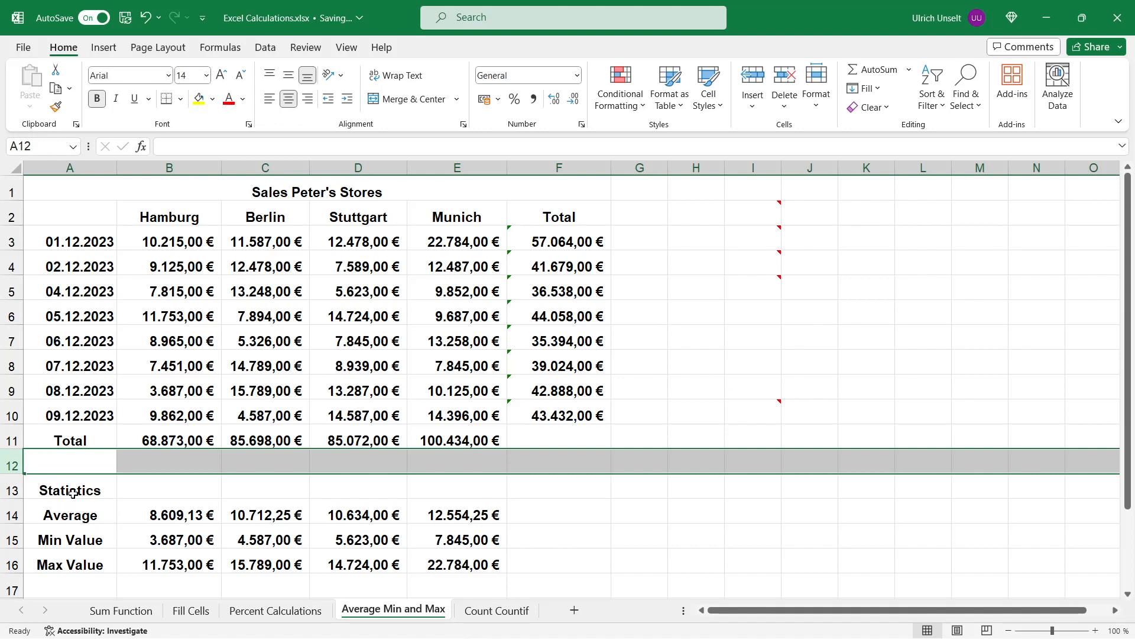
drag(75, 491, 473, 553)
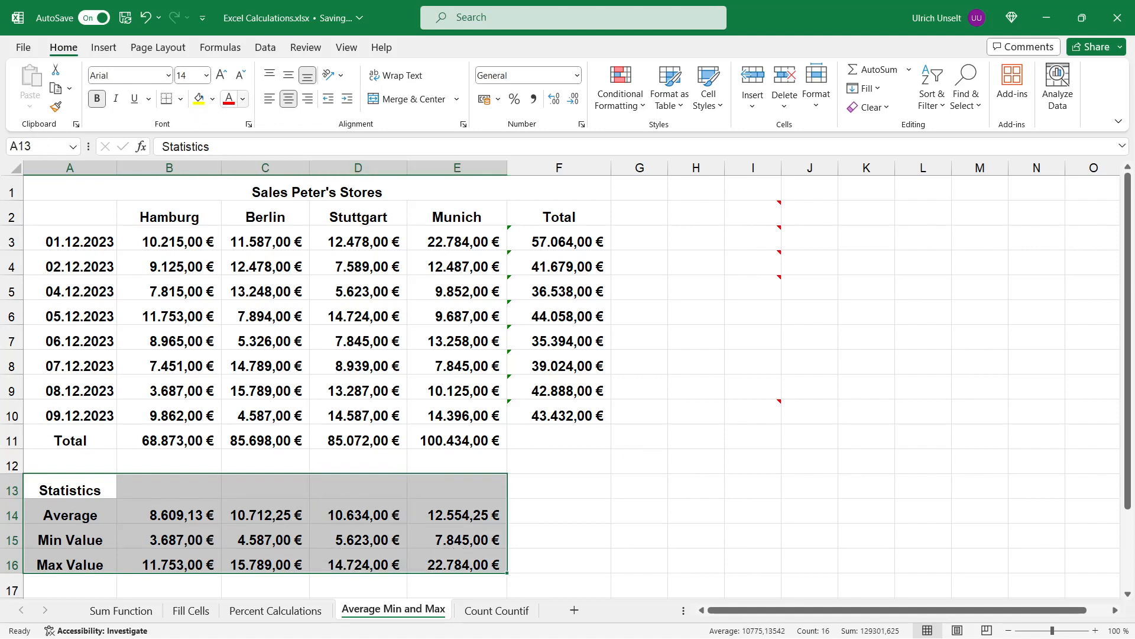
click(243, 101)
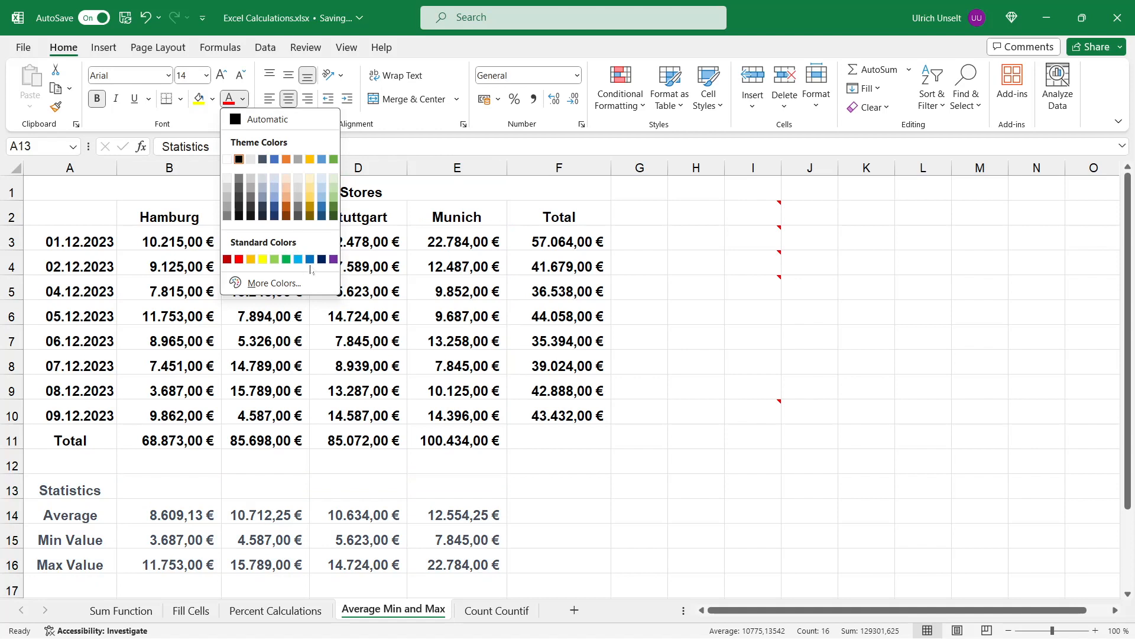
click(310, 259)
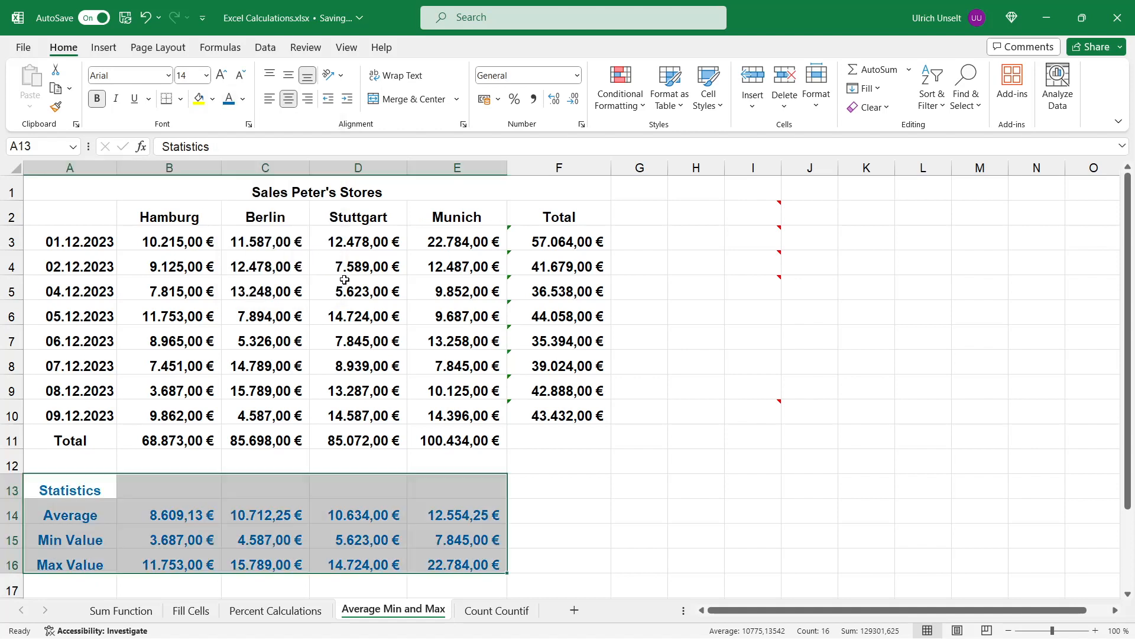
click(615, 435)
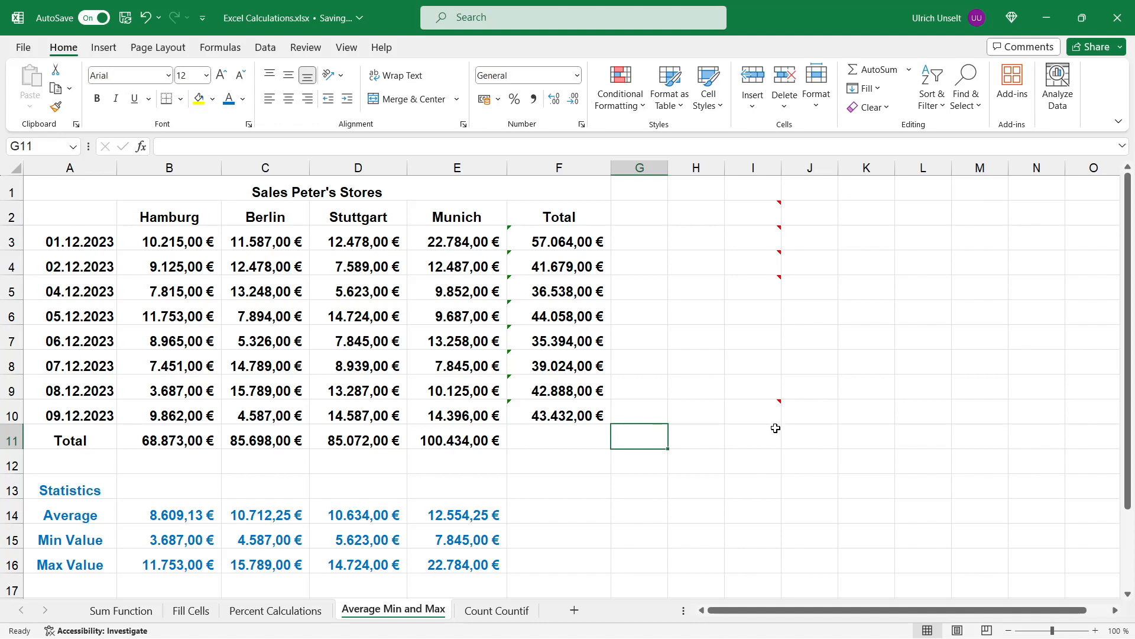
mouse_move(768, 417)
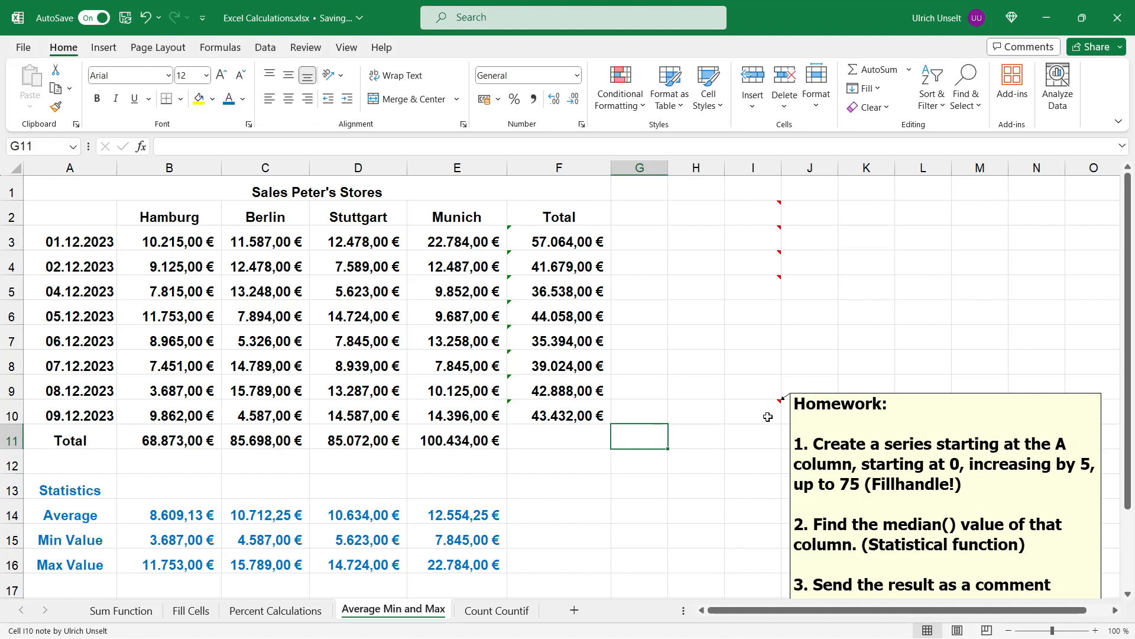